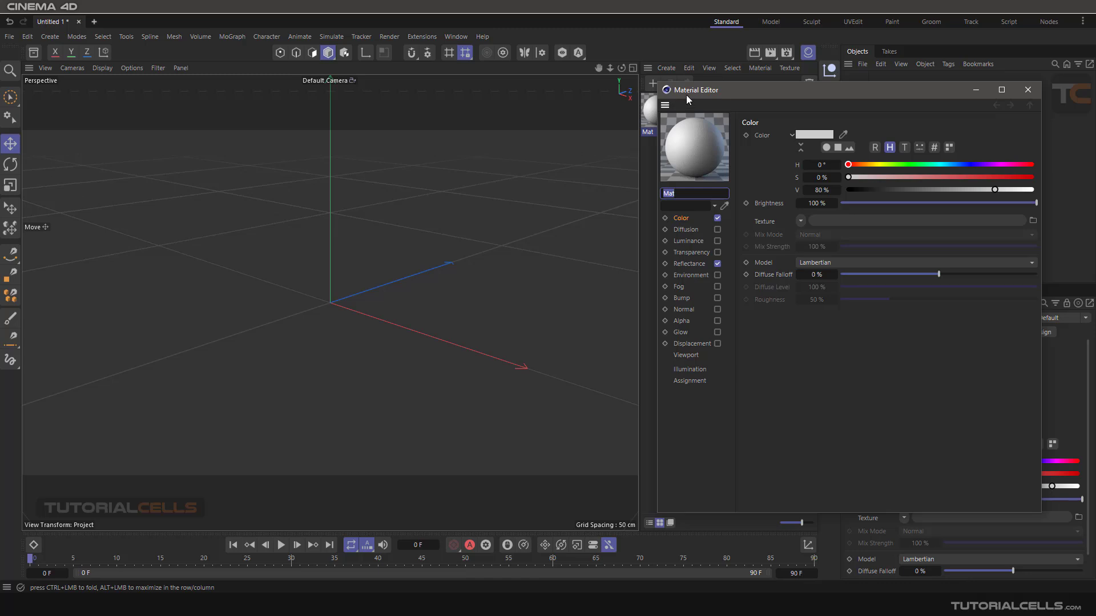
Enable the Normal channel of the Mat material and minimize the Material Editor.
{"action": "left_click_drag", "start_coordinate": [686, 95], "coordinate": [499, 81]}
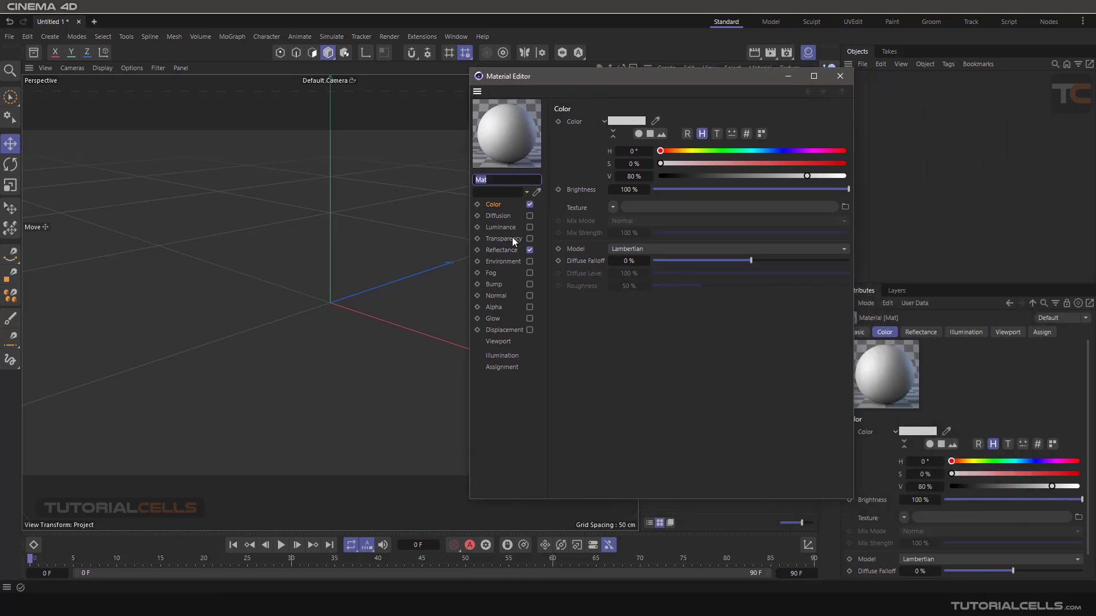
{"action": "left_click", "coordinate": [499, 295]}
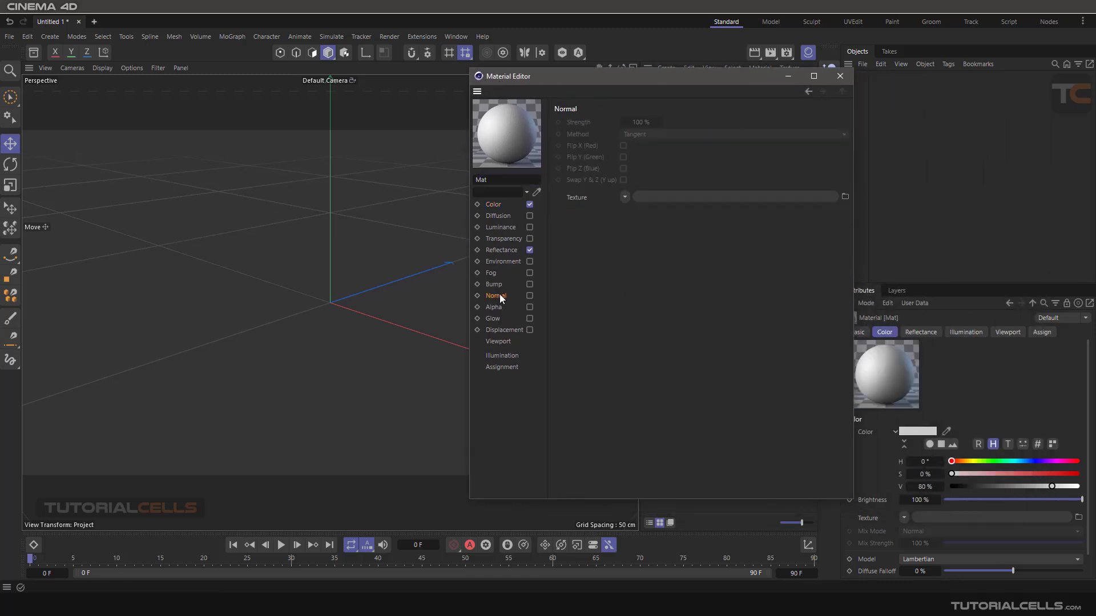
{"action": "left_click", "coordinate": [529, 296]}
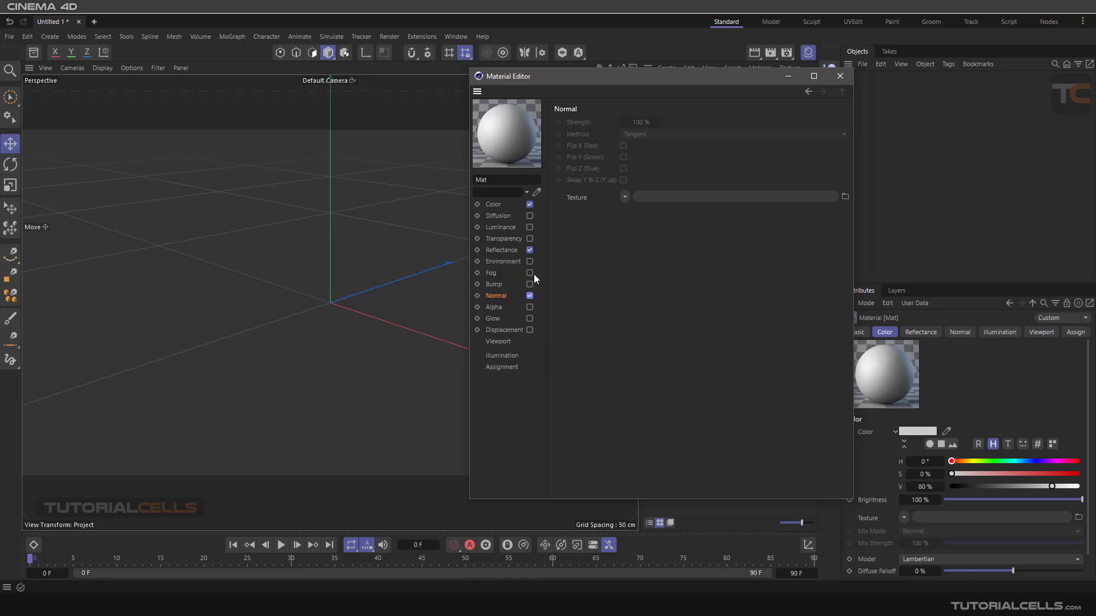
{"action": "left_click", "coordinate": [790, 77]}
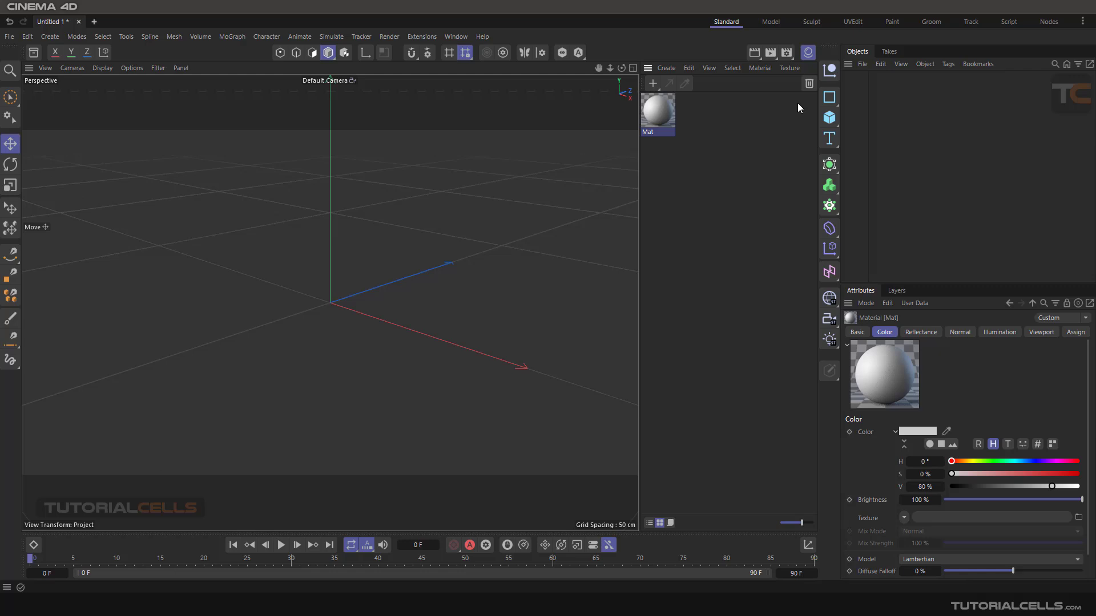
Add a Plane object to the scene and apply the Mat material to it.
{"action": "left_click", "coordinate": [835, 122]}
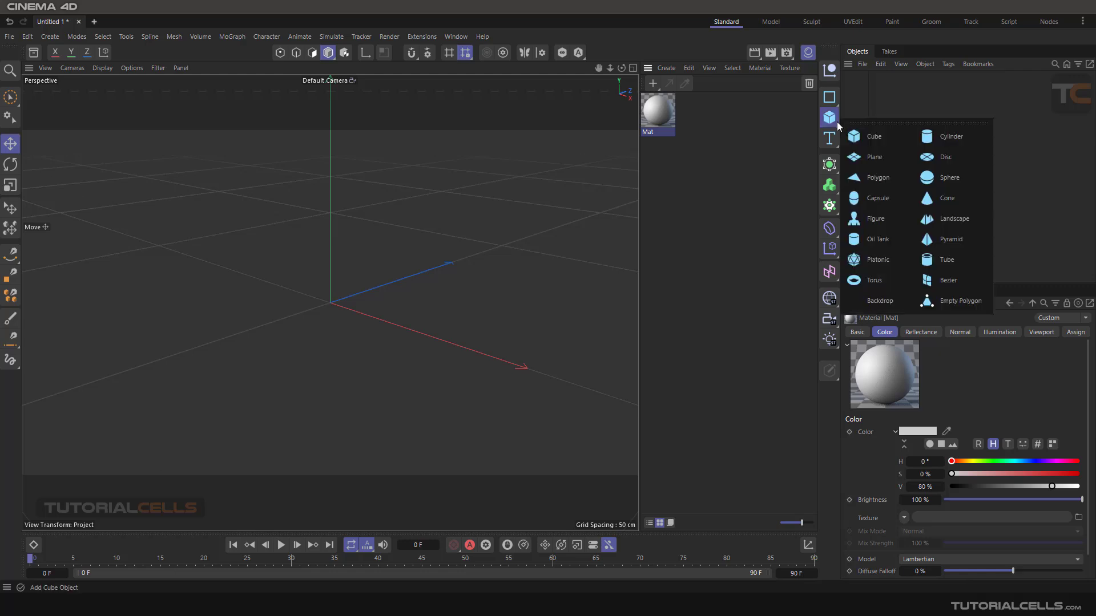
{"action": "left_click", "coordinate": [872, 163]}
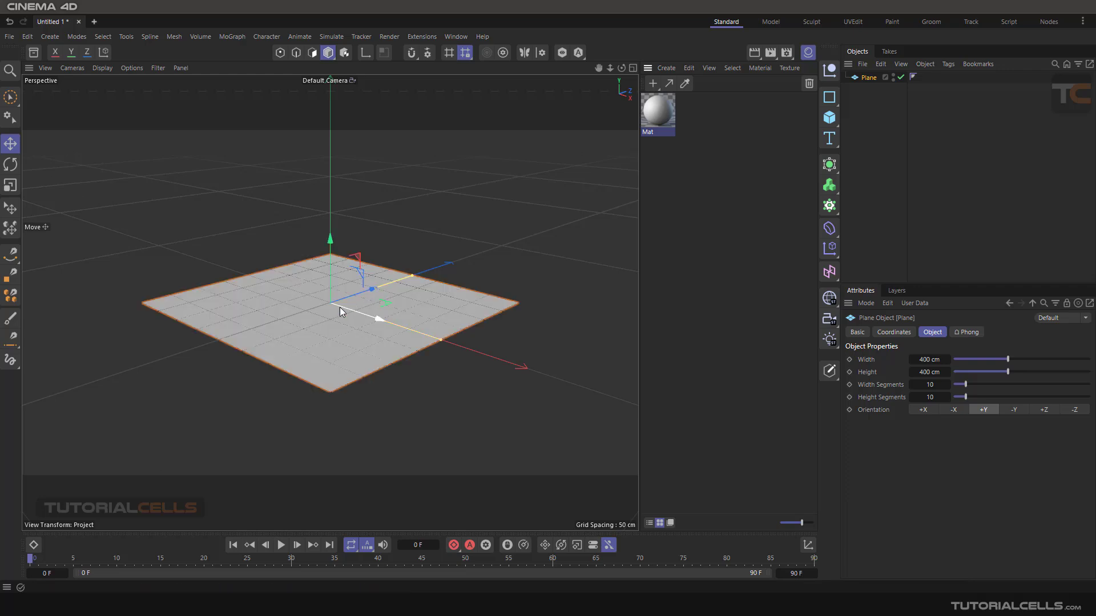
{"action": "left_click_drag", "start_coordinate": [362, 228], "coordinate": [332, 209], "text": "alt"}
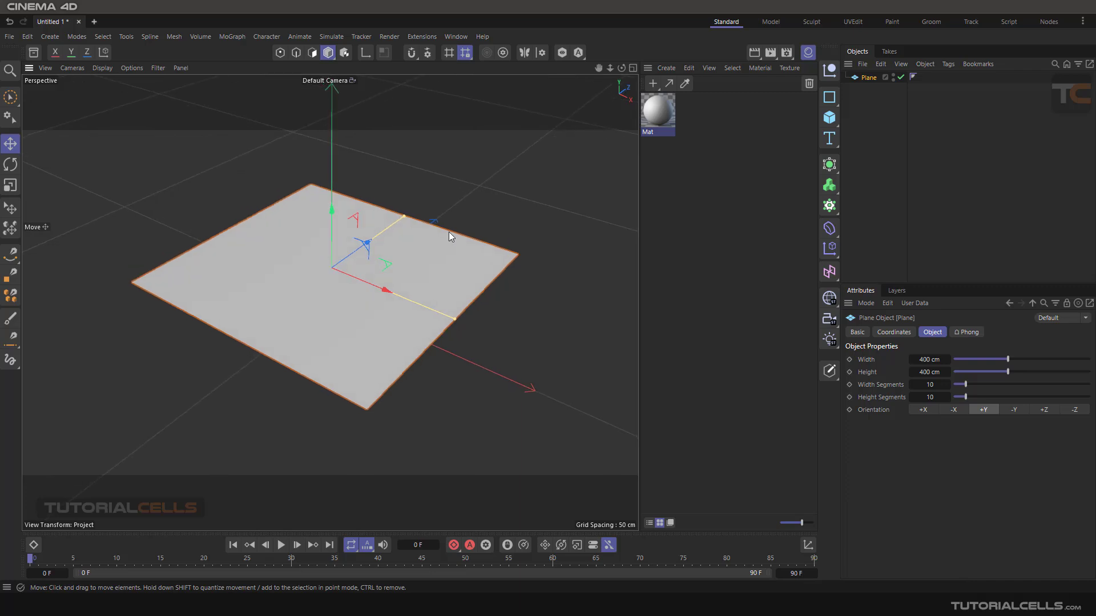
{"action": "left_click_drag", "start_coordinate": [658, 112], "coordinate": [433, 269]}
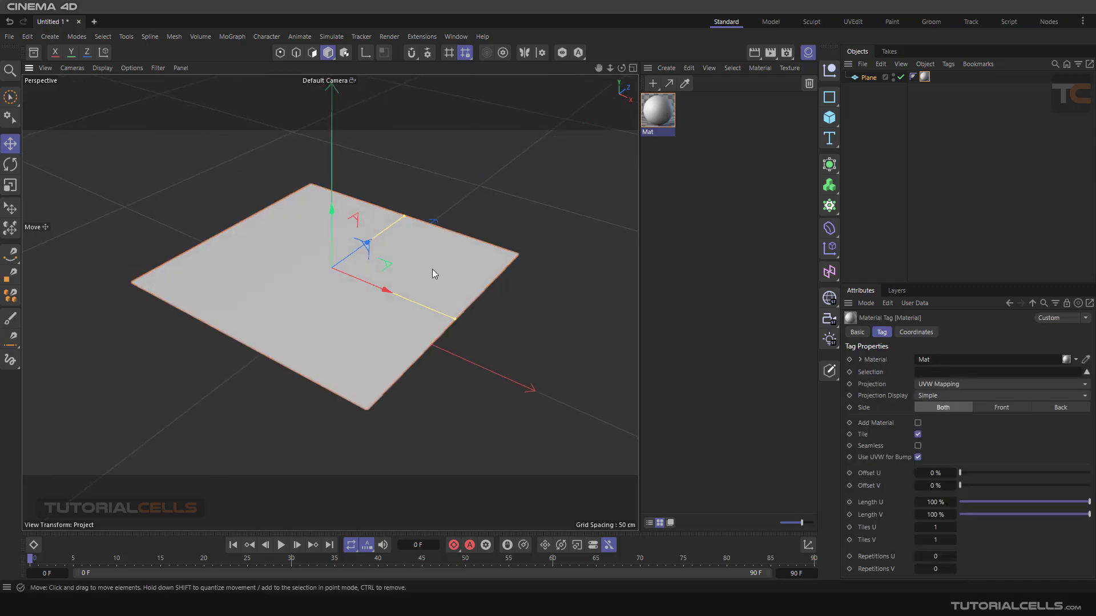
Add a light and move it above the plane, offset toward the plane's far corner.
{"action": "left_click", "coordinate": [829, 339]}
{"action": "left_click_drag", "start_coordinate": [330, 252], "coordinate": [314, 81]}
{"action": "left_click_drag", "start_coordinate": [379, 141], "coordinate": [303, 124]}
{"action": "scroll", "coordinate": [420, 255], "scroll_direction": "up", "scroll_amount": 5}
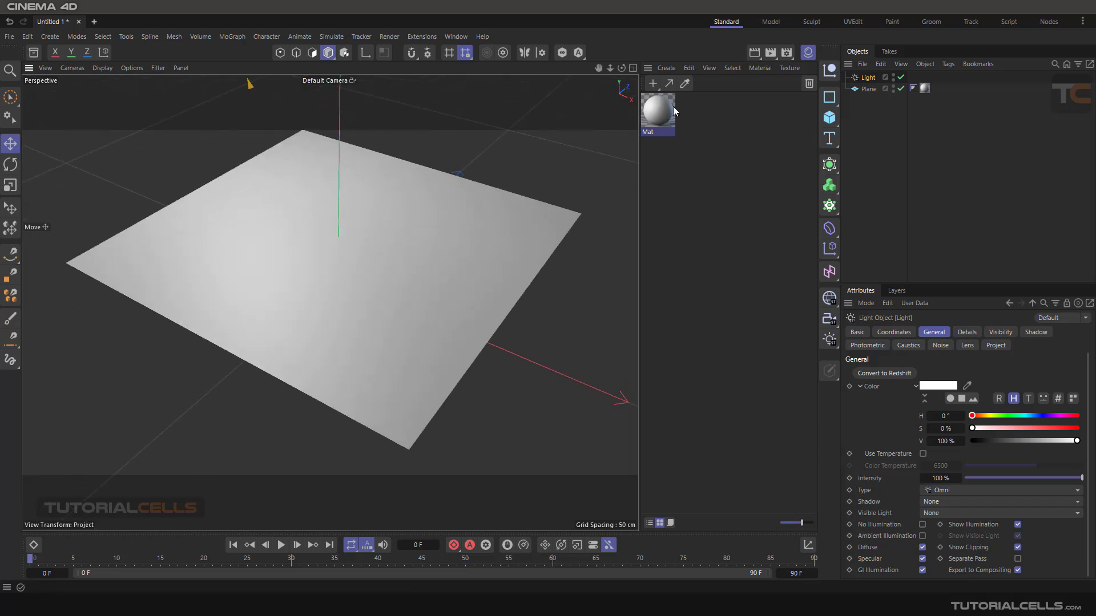
Reopen the Mat material for editing and load the Normalizer effect as the Alpha channel's texture.
{"action": "double_click", "coordinate": [655, 110]}
{"action": "left_click_drag", "start_coordinate": [648, 78], "coordinate": [676, 80]}
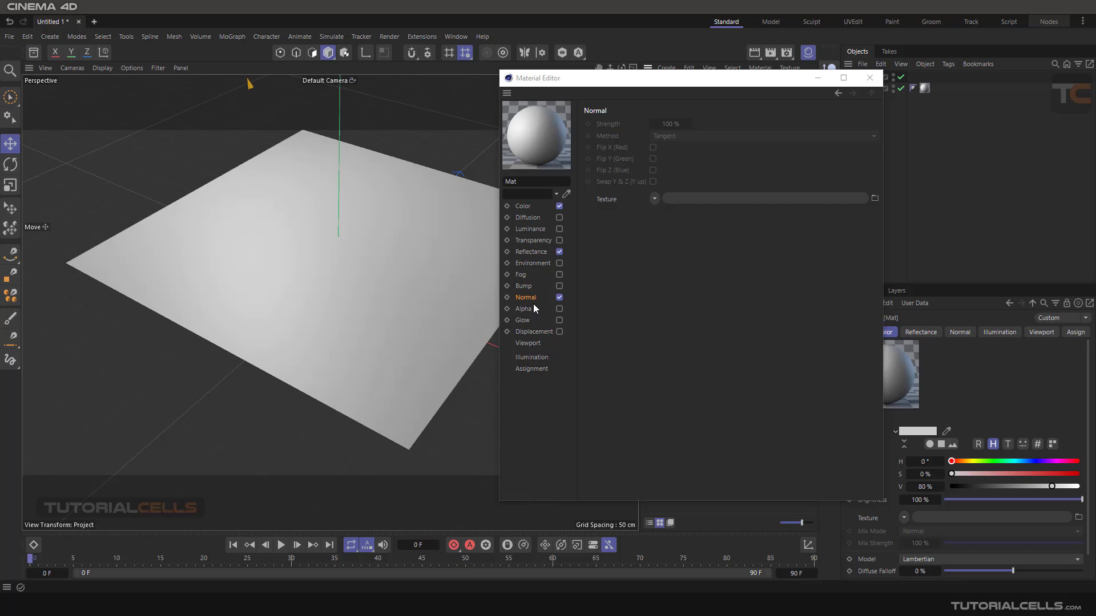
{"action": "left_click", "coordinate": [524, 309]}
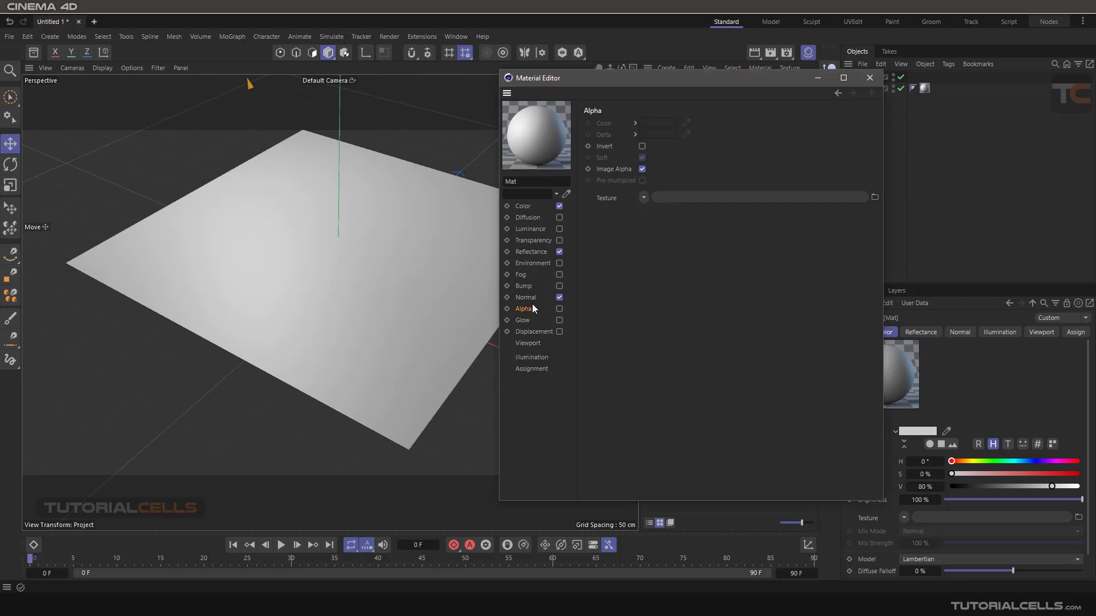
{"action": "left_click_drag", "start_coordinate": [657, 84], "coordinate": [689, 84]}
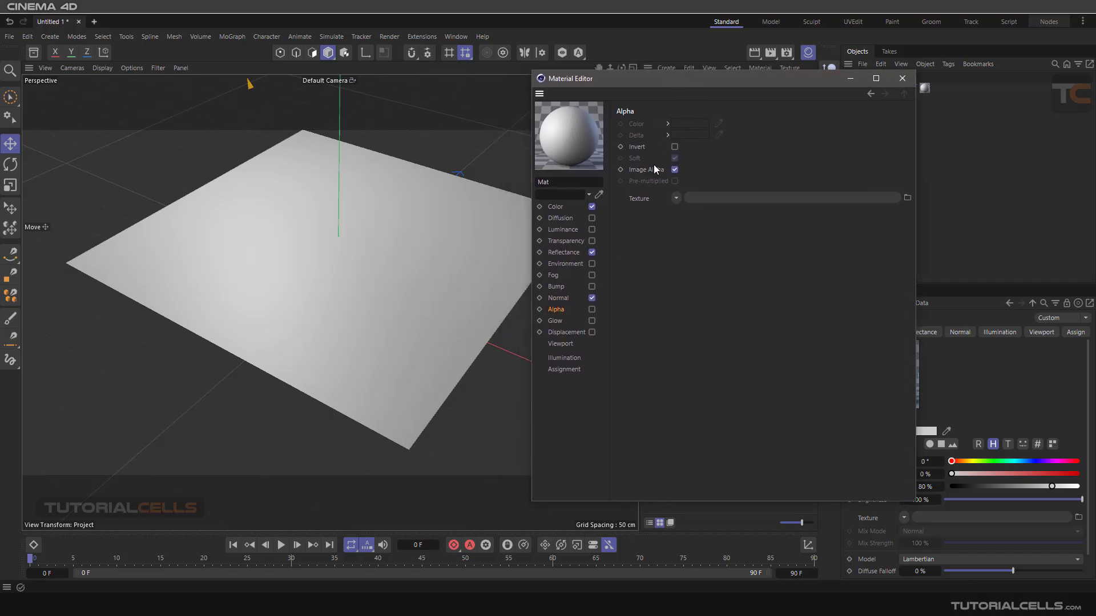
{"action": "left_click", "coordinate": [676, 198]}
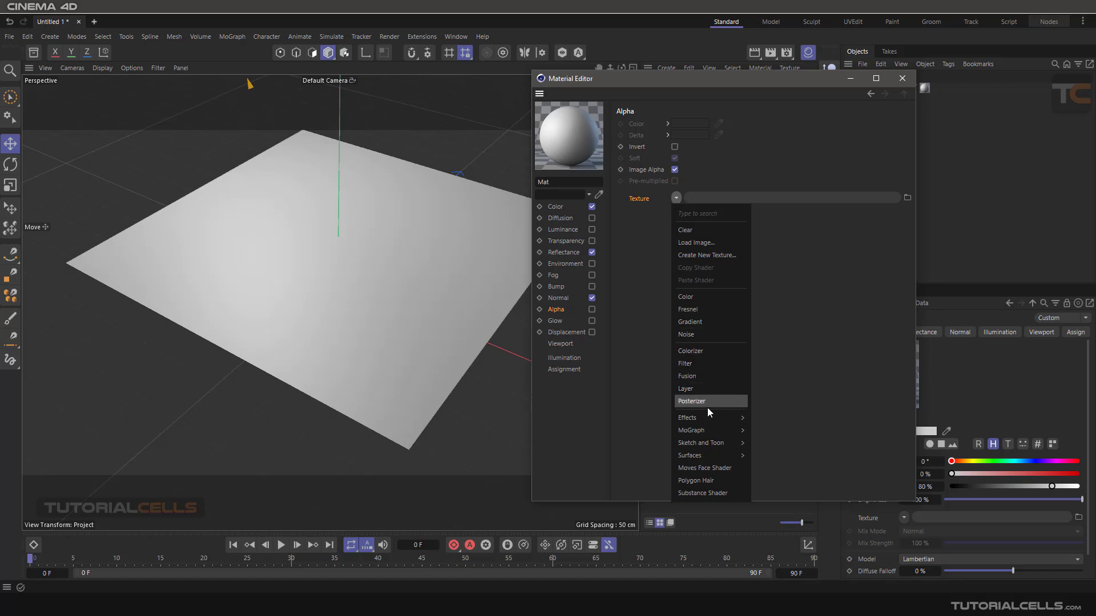
{"action": "mouse_move", "coordinate": [712, 418]}
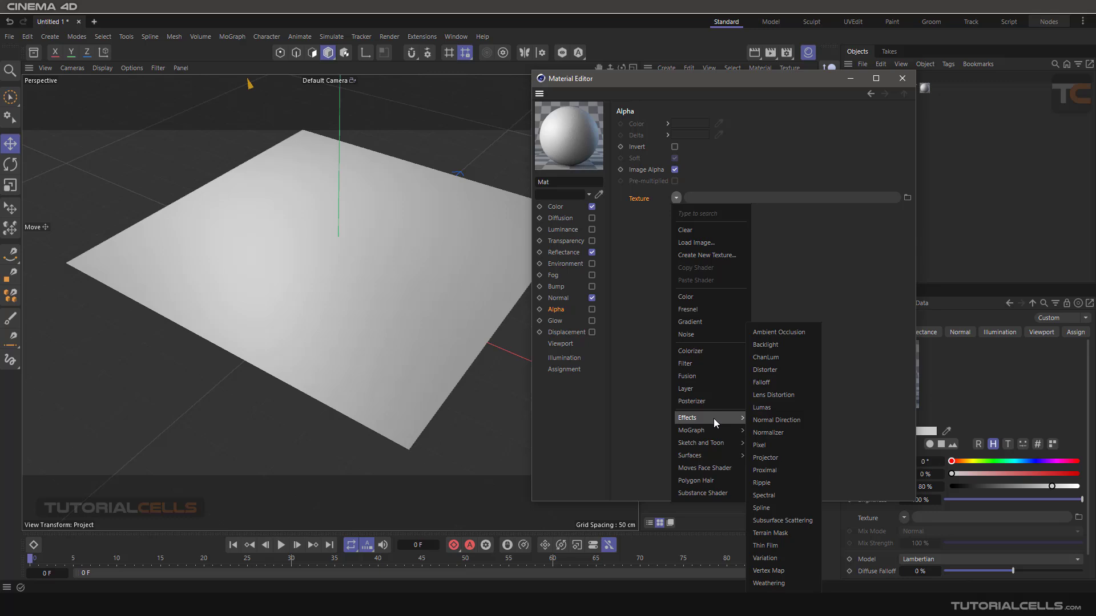
{"action": "left_click", "coordinate": [767, 433]}
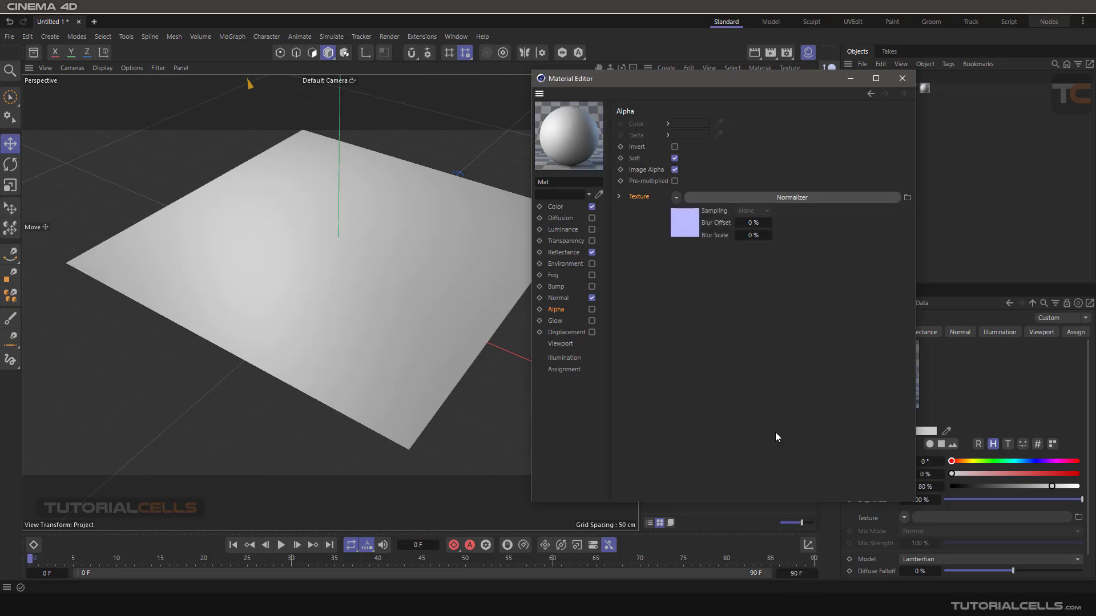
Load Noise as the texture inside the Alpha channel's Normalizer shader and set its strength to 162%.
{"action": "left_click", "coordinate": [707, 201]}
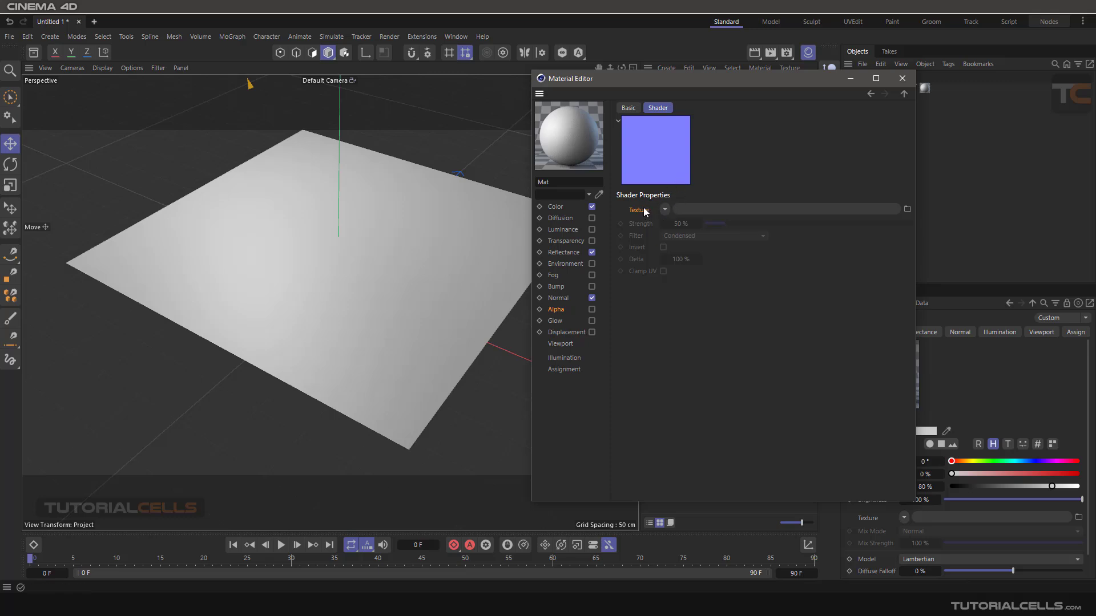
{"action": "left_click", "coordinate": [665, 210]}
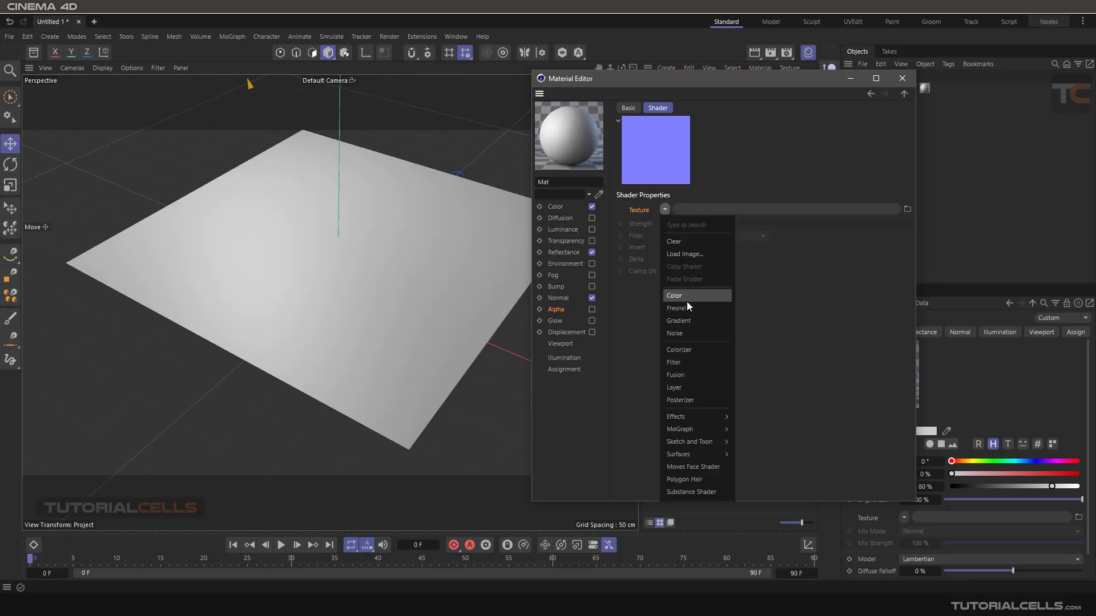
{"action": "left_click", "coordinate": [697, 333]}
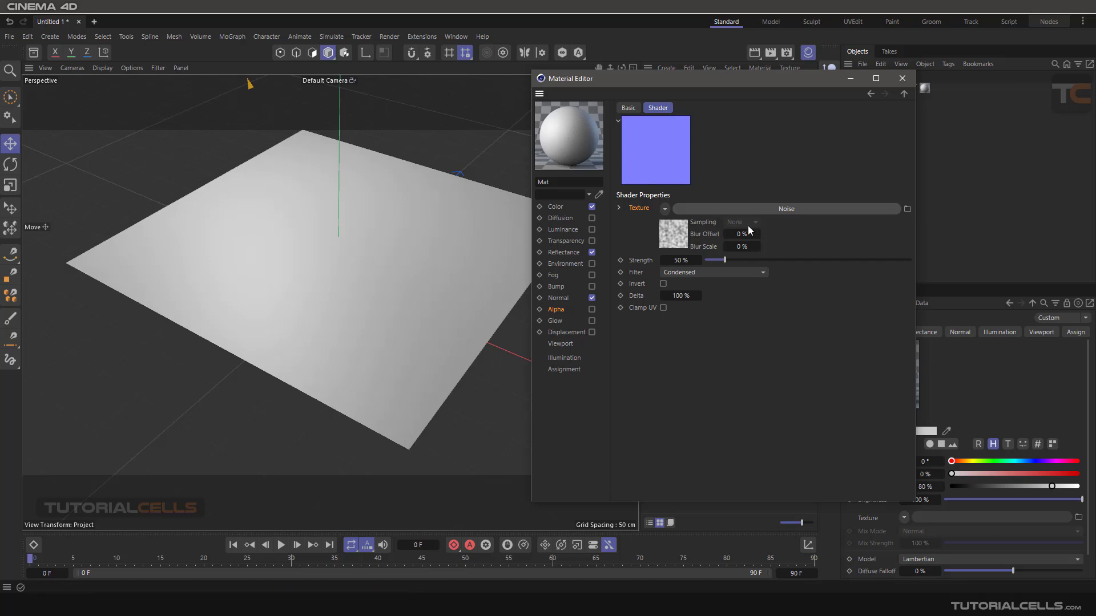
{"action": "left_click_drag", "start_coordinate": [728, 260], "coordinate": [772, 262]}
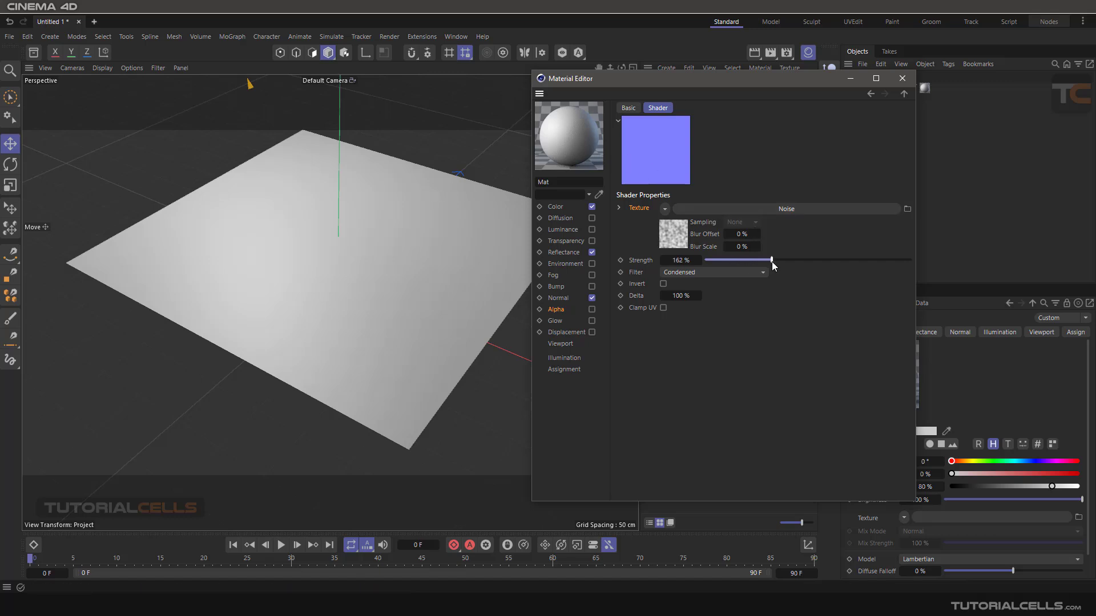
Set the Alpha channel noise's space to UV (2D) and its contrast to 55%.
{"action": "left_click", "coordinate": [762, 209]}
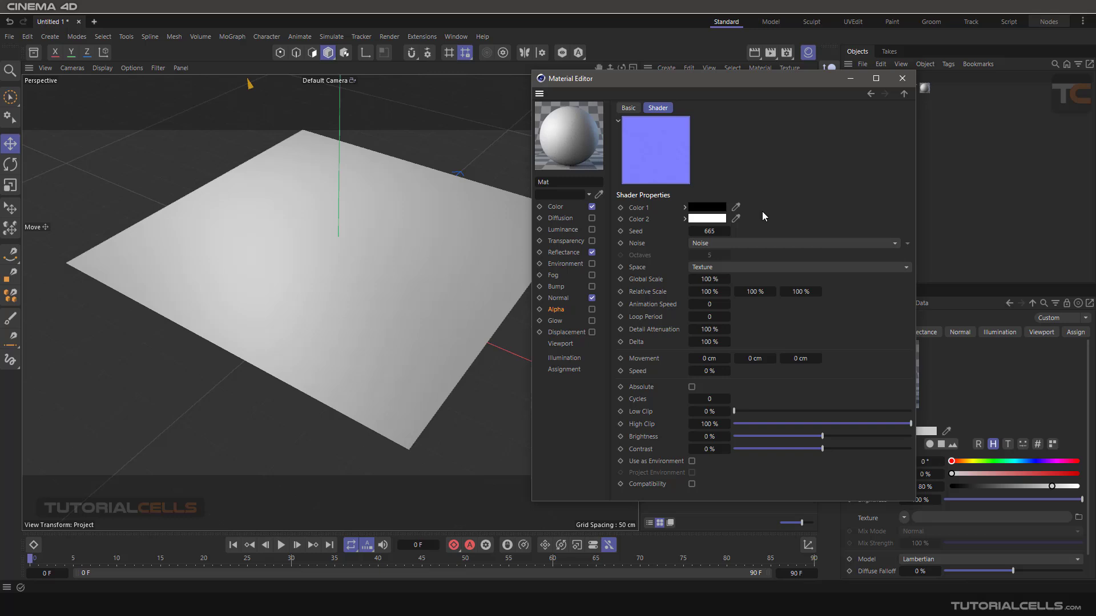
{"action": "left_click", "coordinate": [741, 269]}
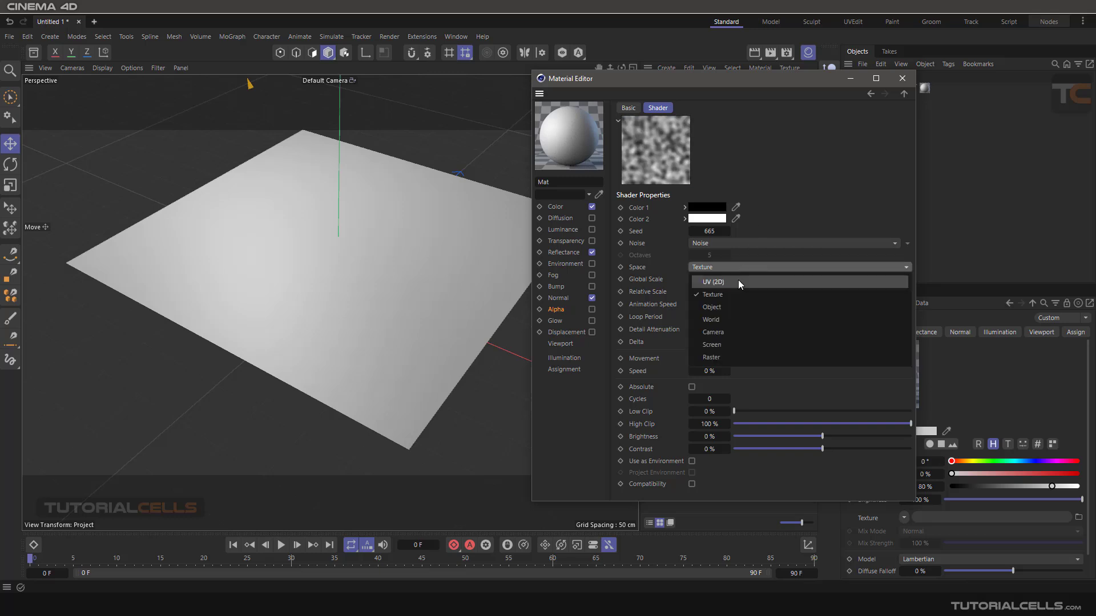
{"action": "left_click", "coordinate": [738, 280]}
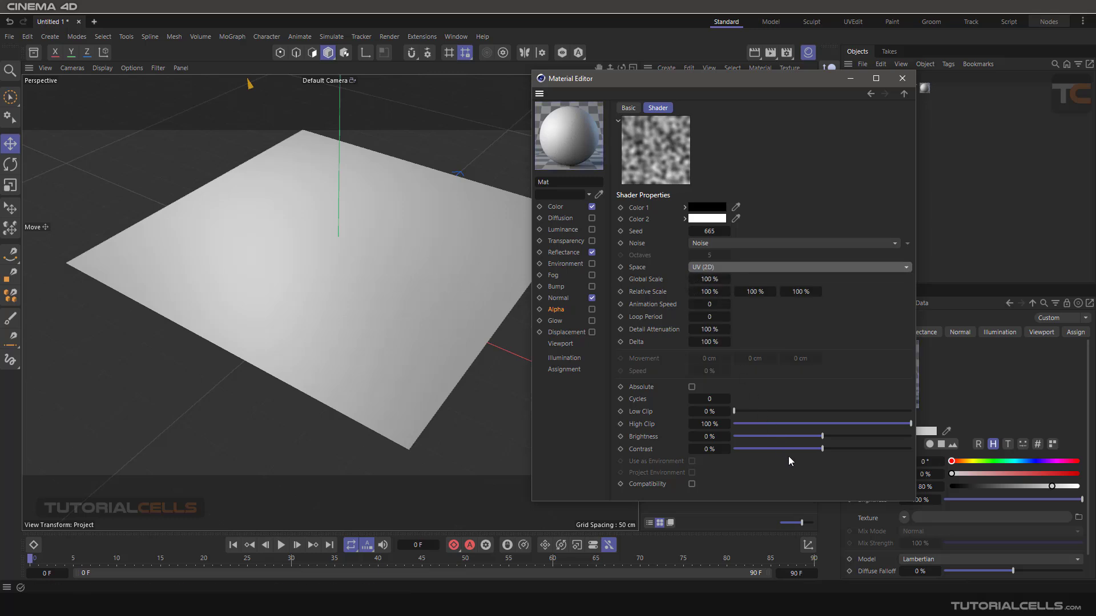
{"action": "left_click_drag", "start_coordinate": [823, 449], "coordinate": [871, 450]}
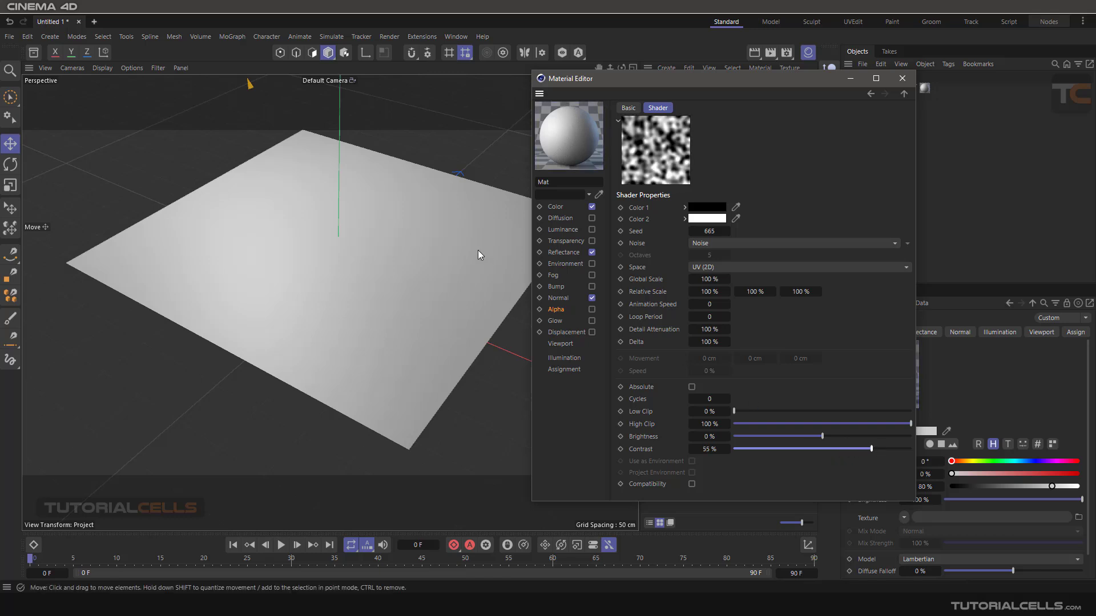
Render the perspective view and apply the Mat material to the plane once more.
{"action": "key", "text": "ctrl+r"}
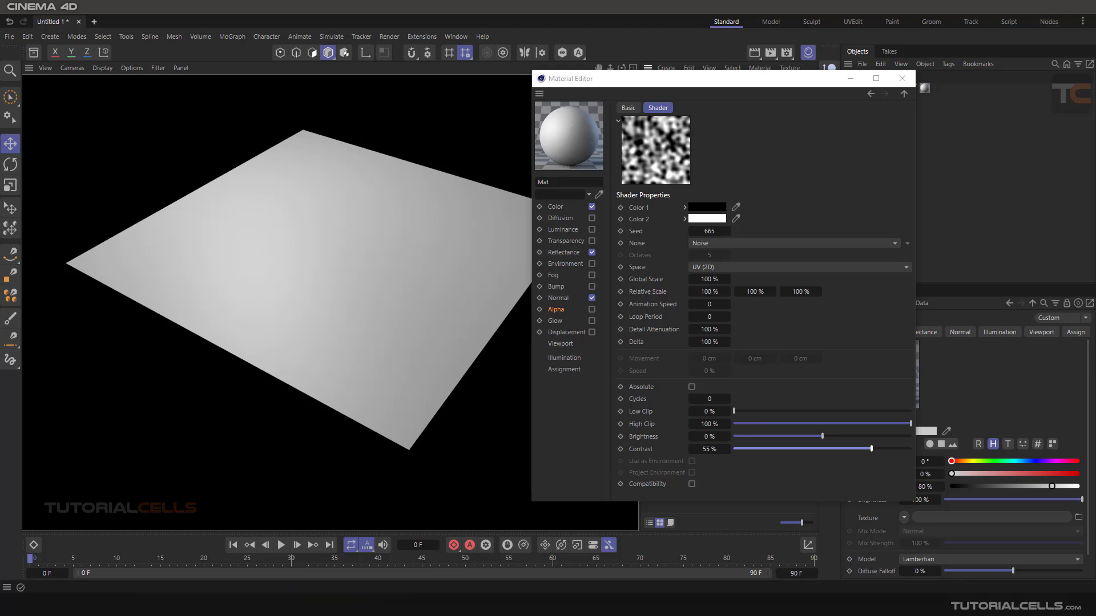
{"action": "left_click_drag", "start_coordinate": [583, 141], "coordinate": [389, 201]}
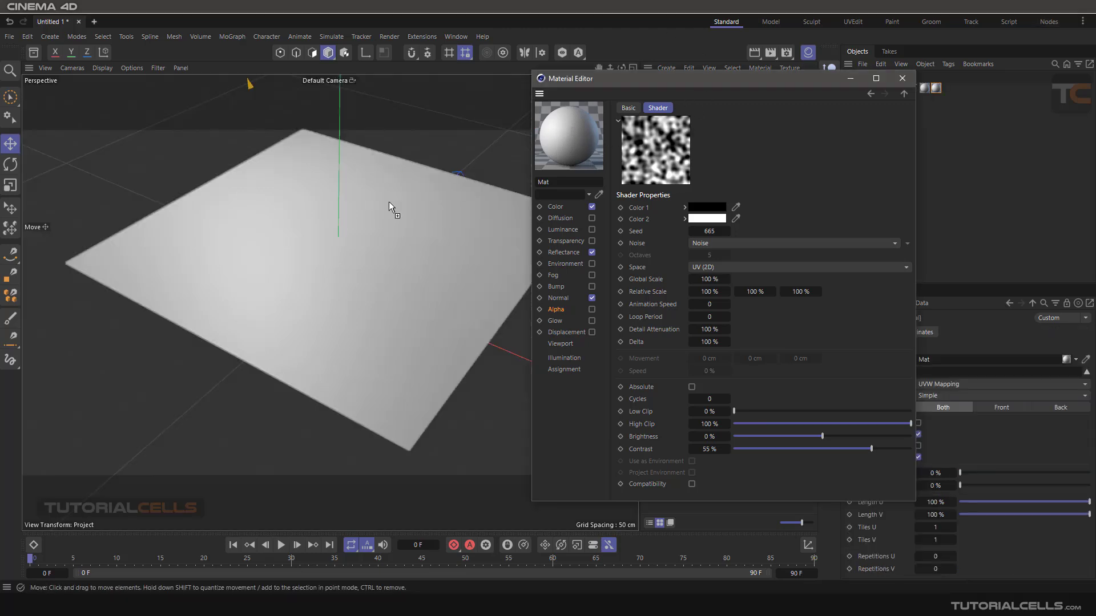
Load the Normalizer effect as the texture of the Mat material's Normal channel.
{"action": "left_click", "coordinate": [559, 299]}
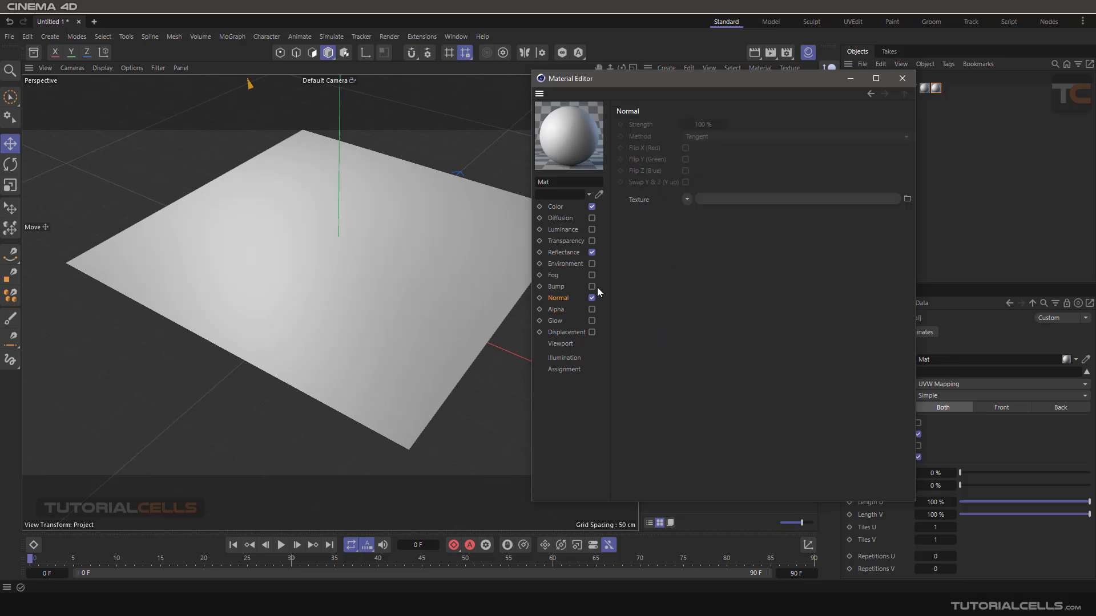
{"action": "left_click", "coordinate": [686, 200]}
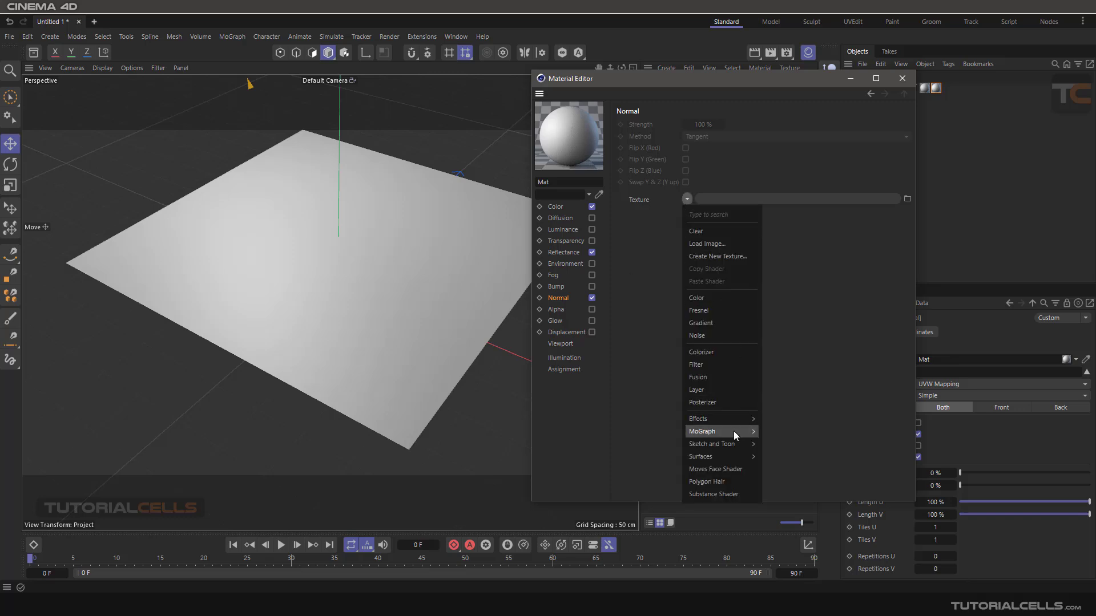
{"action": "mouse_move", "coordinate": [735, 432]}
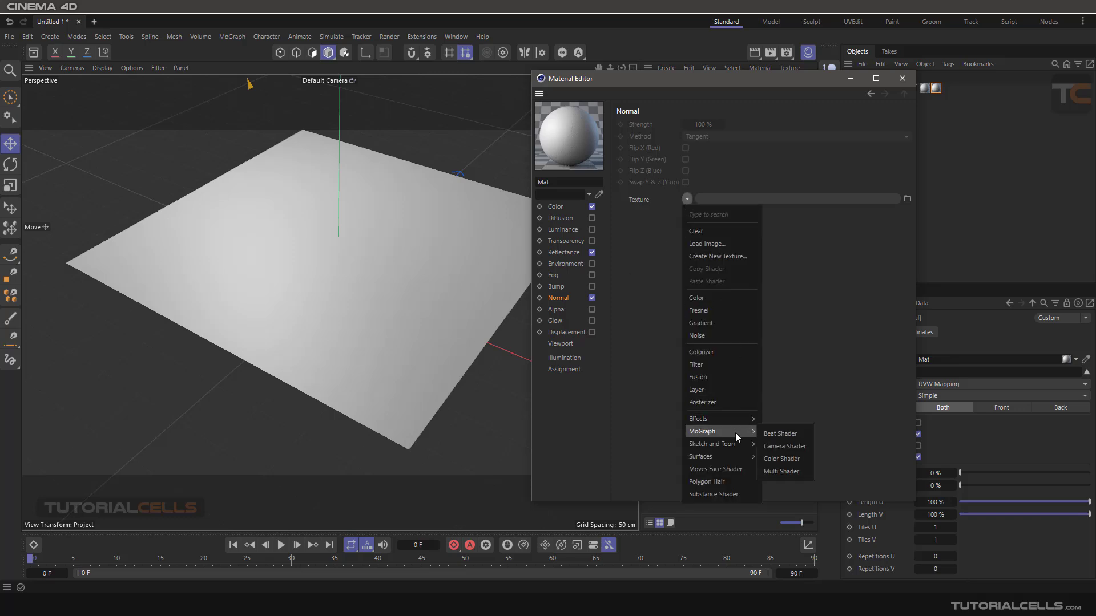
{"action": "left_click", "coordinate": [571, 289]}
{"action": "left_click", "coordinate": [549, 288]}
{"action": "left_click", "coordinate": [566, 296]}
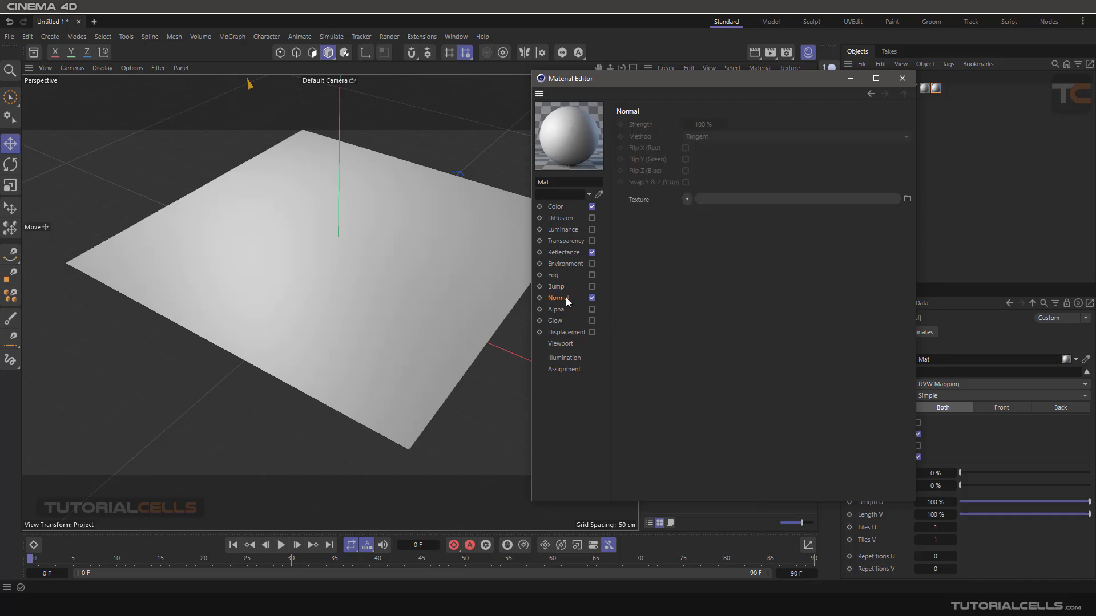
{"action": "left_click", "coordinate": [690, 199]}
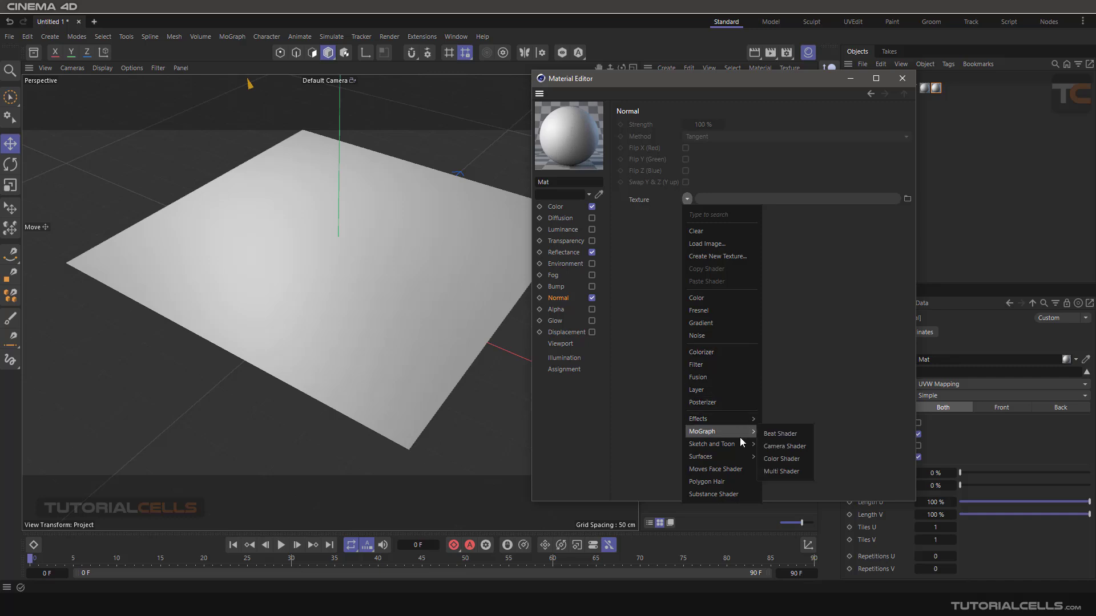
{"action": "mouse_move", "coordinate": [745, 419]}
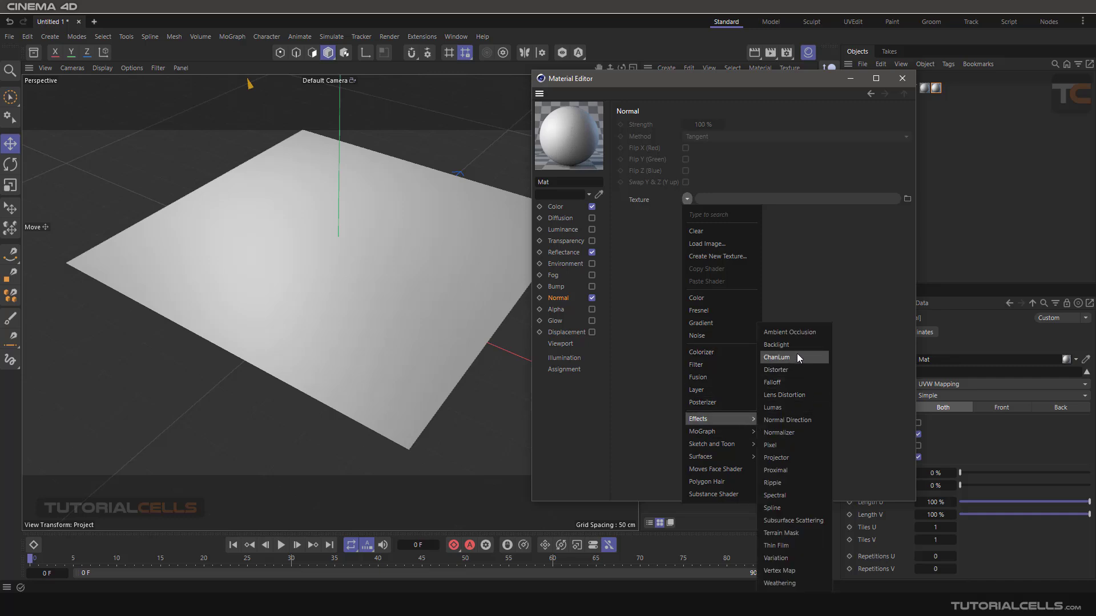
{"action": "left_click", "coordinate": [800, 432]}
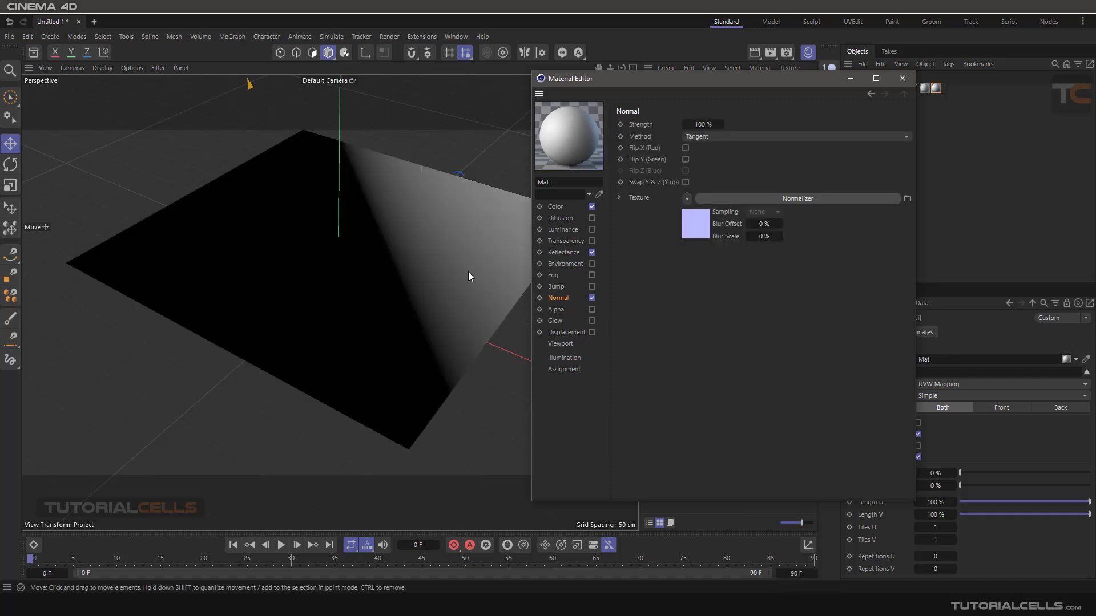
Load Noise as the texture inside the Normal channel's Normalizer shader.
{"action": "mouse_move", "coordinate": [448, 267]}
{"action": "left_mouse_down", "text": "alt"}
{"action": "mouse_move", "coordinate": [411, 242]}
{"action": "mouse_move", "coordinate": [438, 264]}
{"action": "left_mouse_up", "text": "alt"}
{"action": "left_click", "coordinate": [720, 199]}
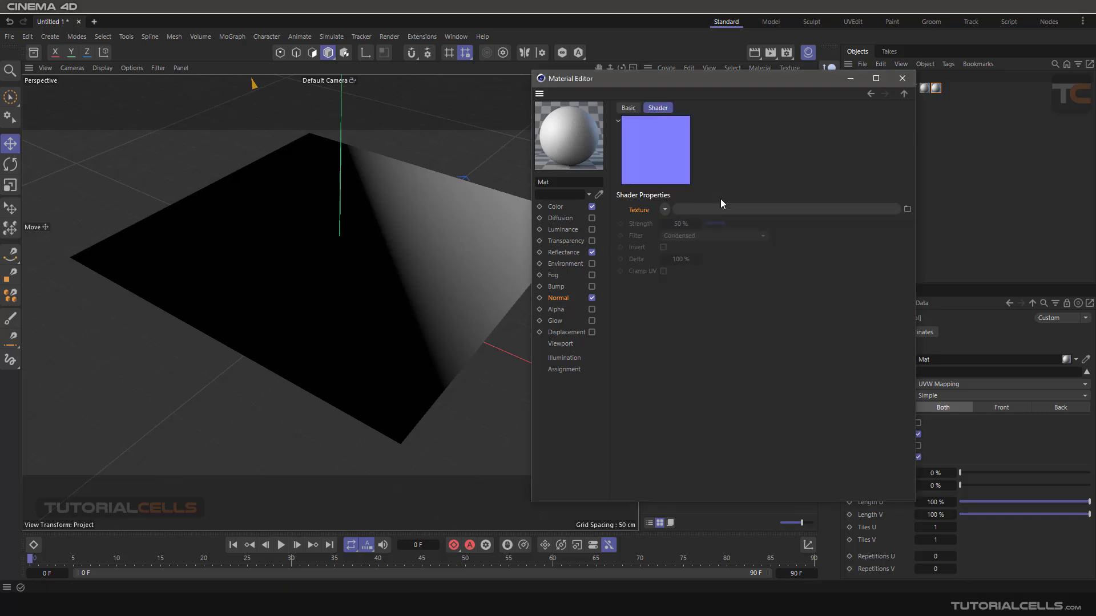
{"action": "left_click", "coordinate": [664, 209]}
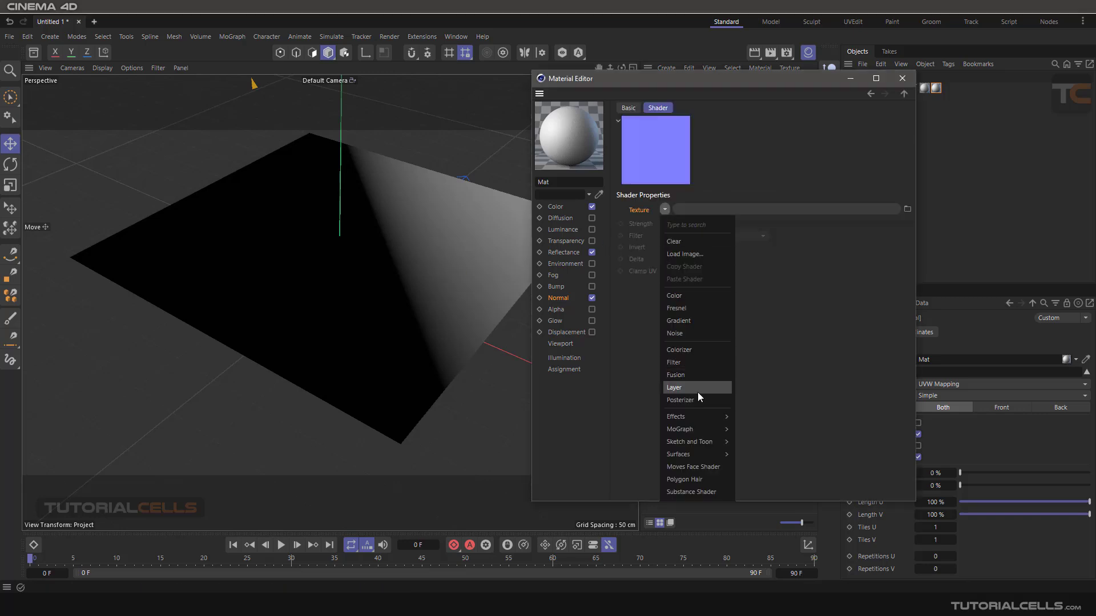
{"action": "left_click", "coordinate": [689, 333]}
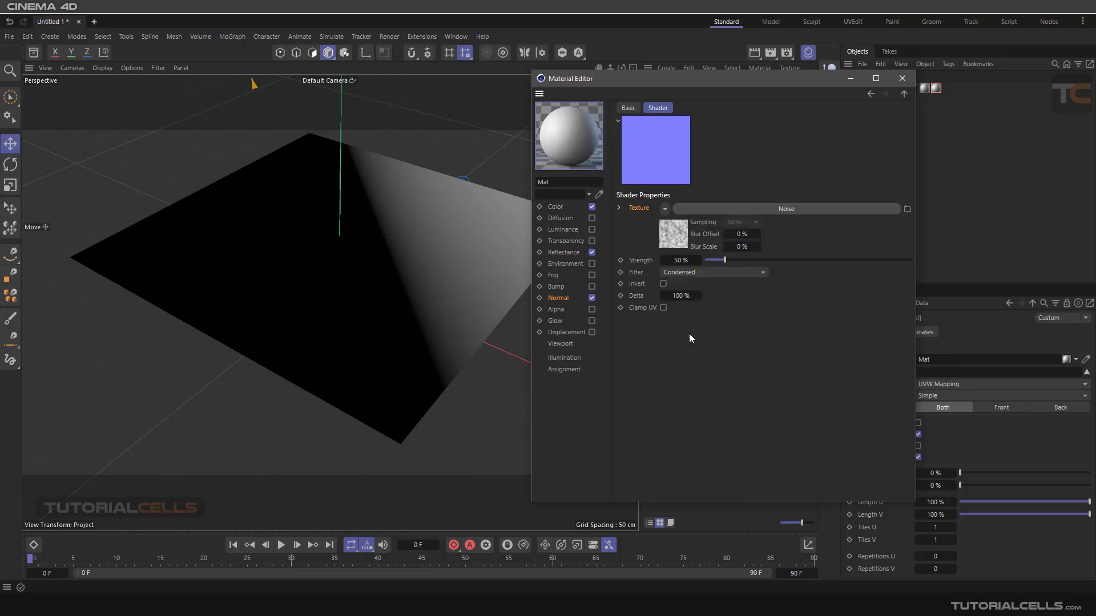
Set the space of the Normalizer's noise to UV (2D) and render the perspective view.
{"action": "left_click", "coordinate": [739, 209]}
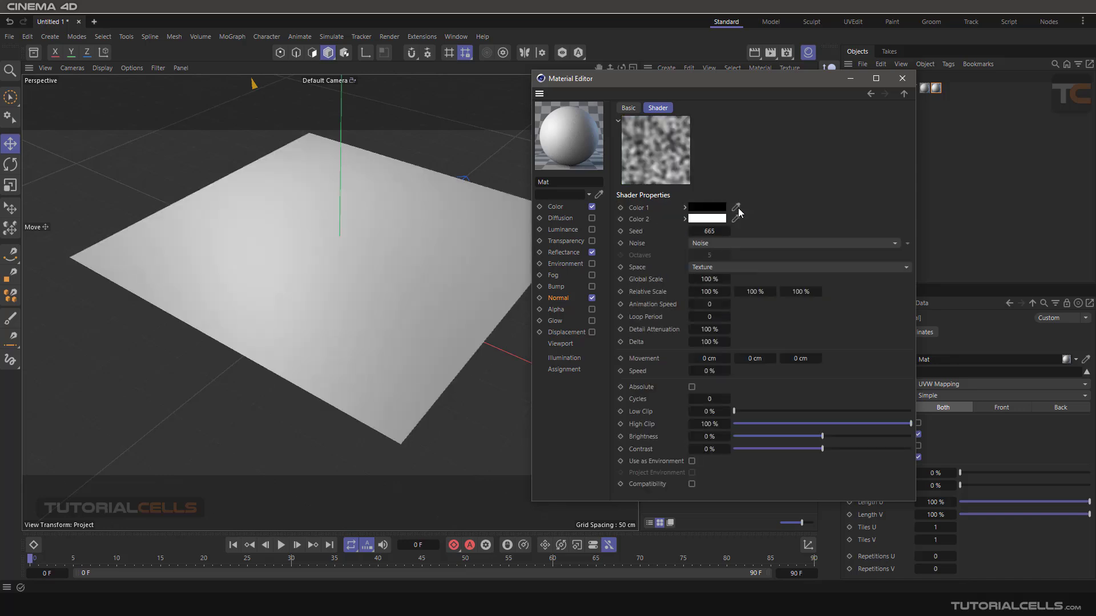
{"action": "left_click", "coordinate": [725, 267]}
{"action": "left_click", "coordinate": [720, 279]}
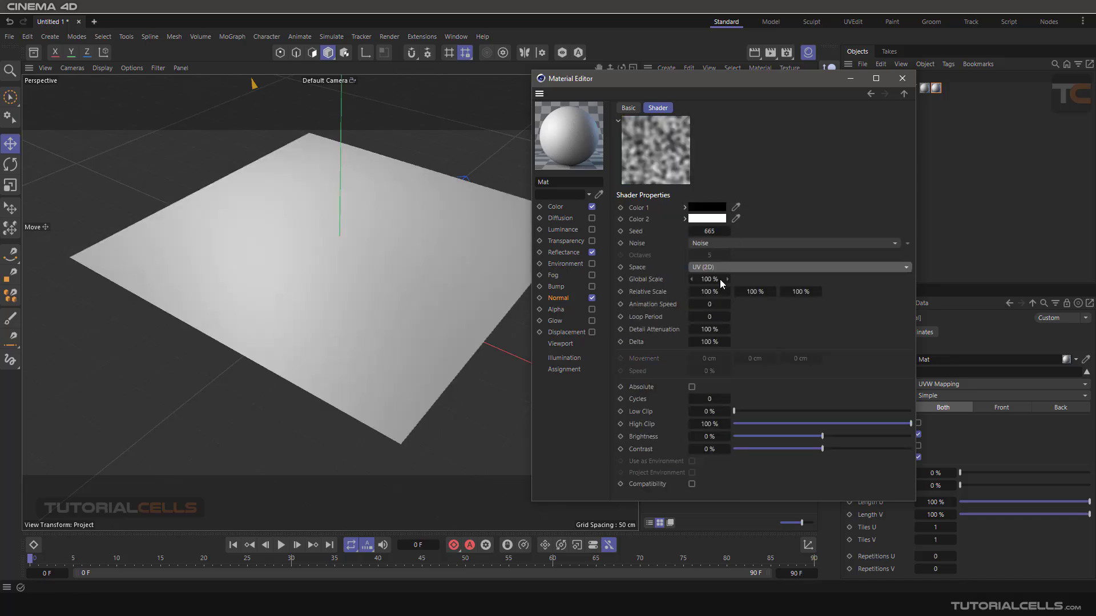
{"action": "left_click", "coordinate": [564, 298]}
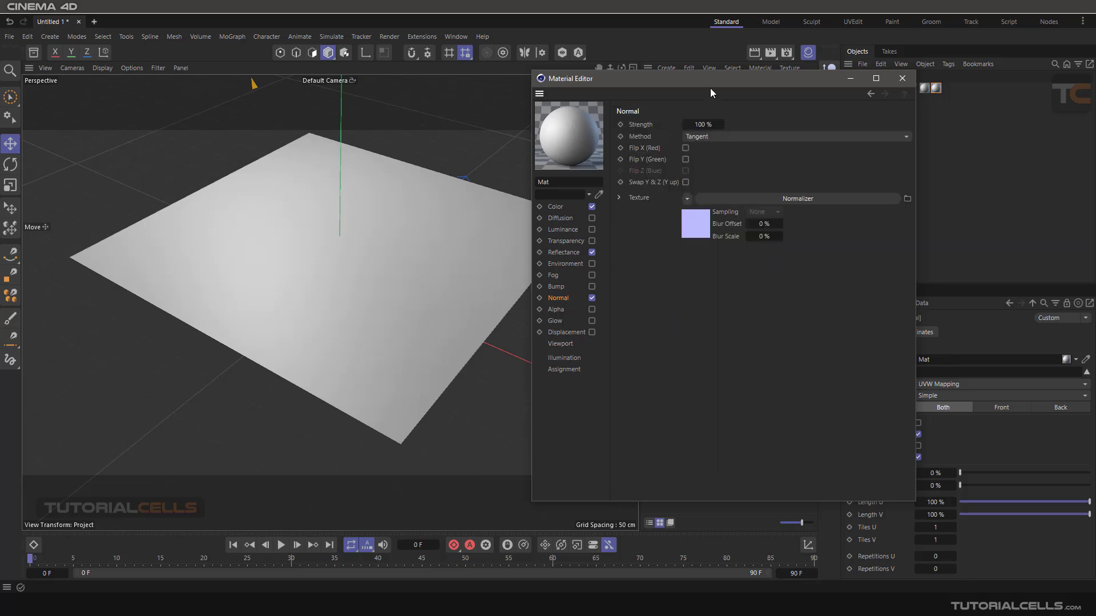
{"action": "left_click", "coordinate": [754, 53]}
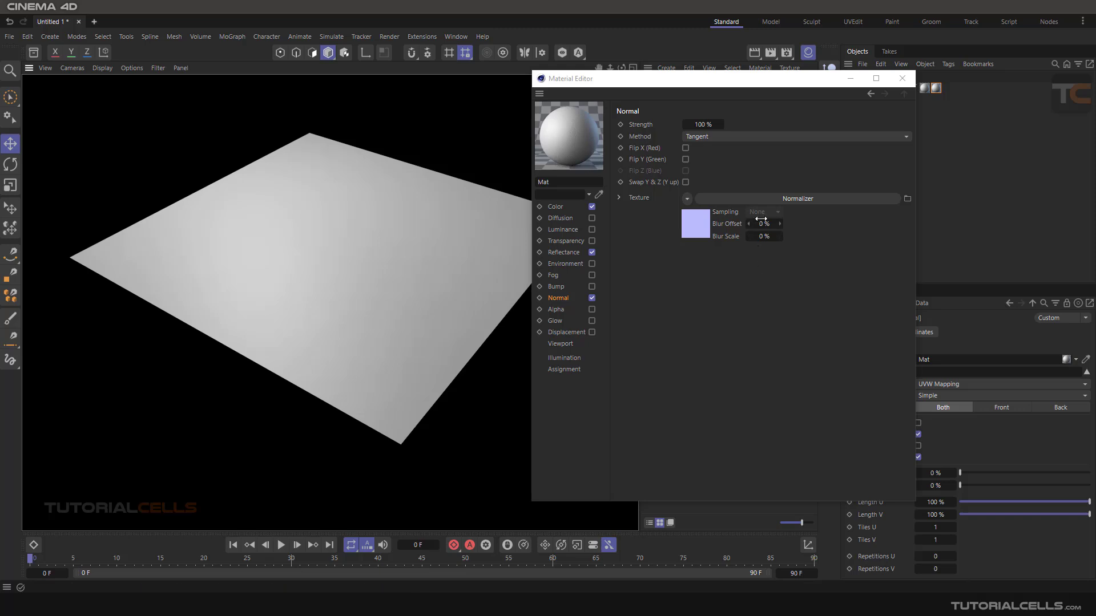
Raise the Normalizer shader's strength in the Normal channel to 437%.
{"action": "left_click", "coordinate": [771, 198]}
{"action": "left_click_drag", "start_coordinate": [725, 260], "coordinate": [877, 262]}
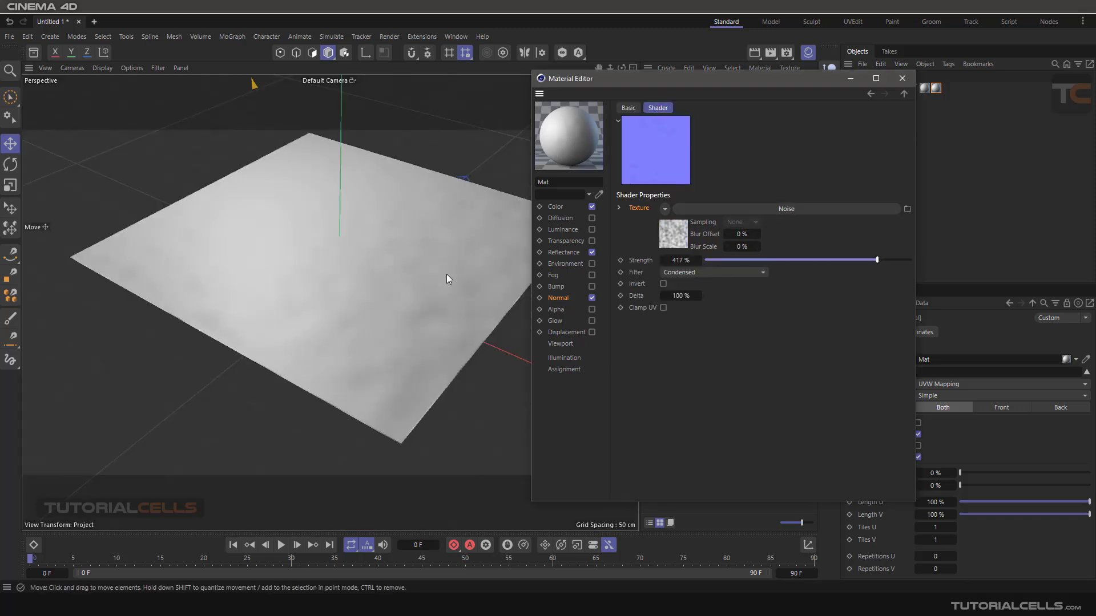
{"action": "left_click_drag", "start_coordinate": [448, 276], "coordinate": [418, 255], "text": "alt"}
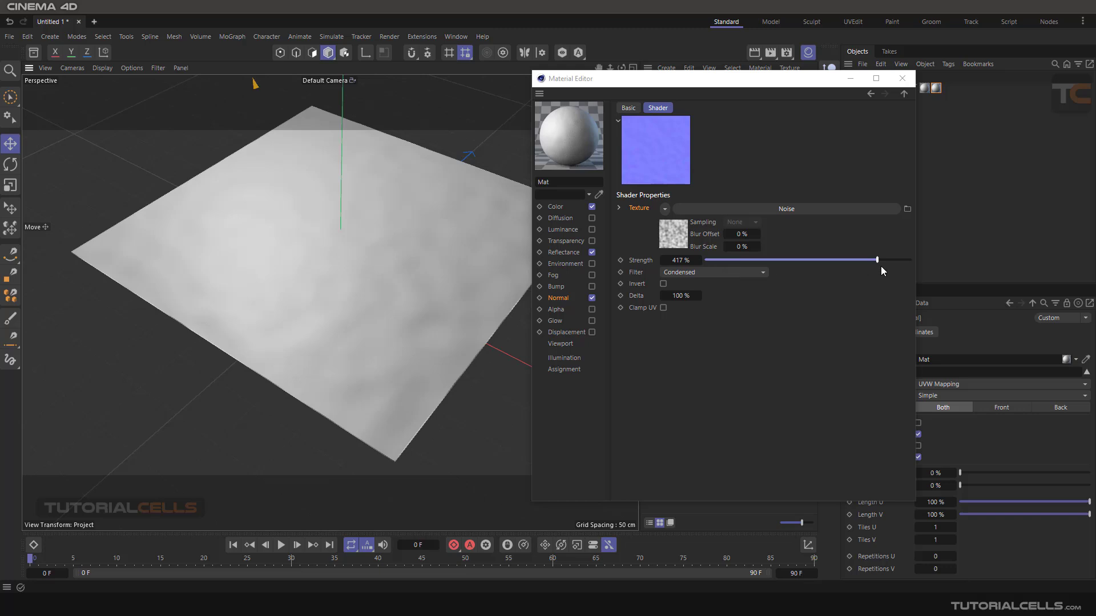
{"action": "left_click_drag", "start_coordinate": [877, 260], "coordinate": [886, 261]}
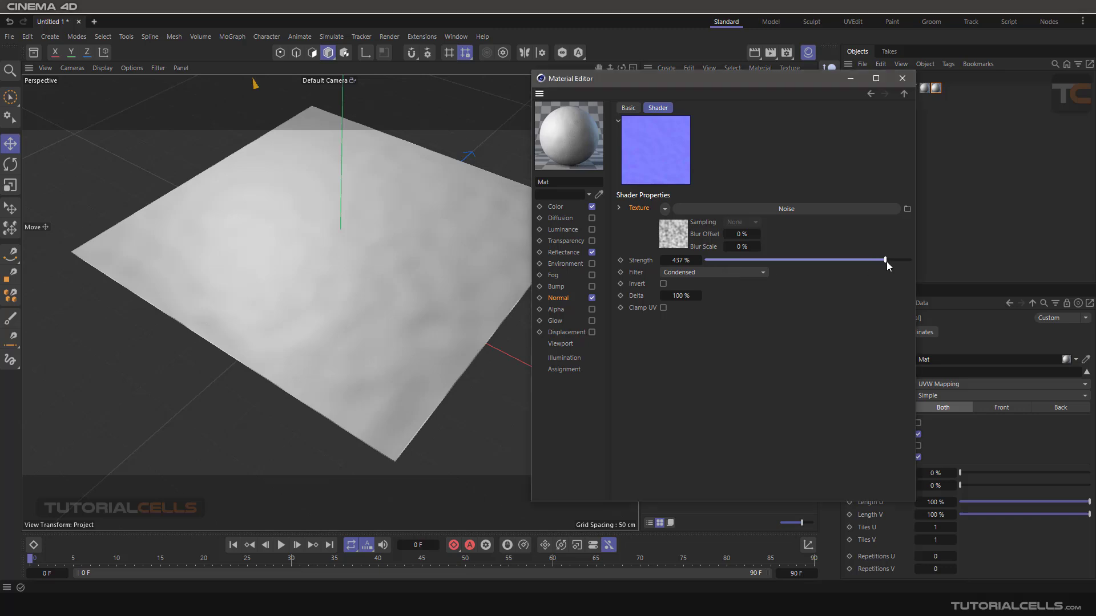
Set the Normalizer noise's contrast to 52% and its noise type to Dents.
{"action": "left_click", "coordinate": [747, 210]}
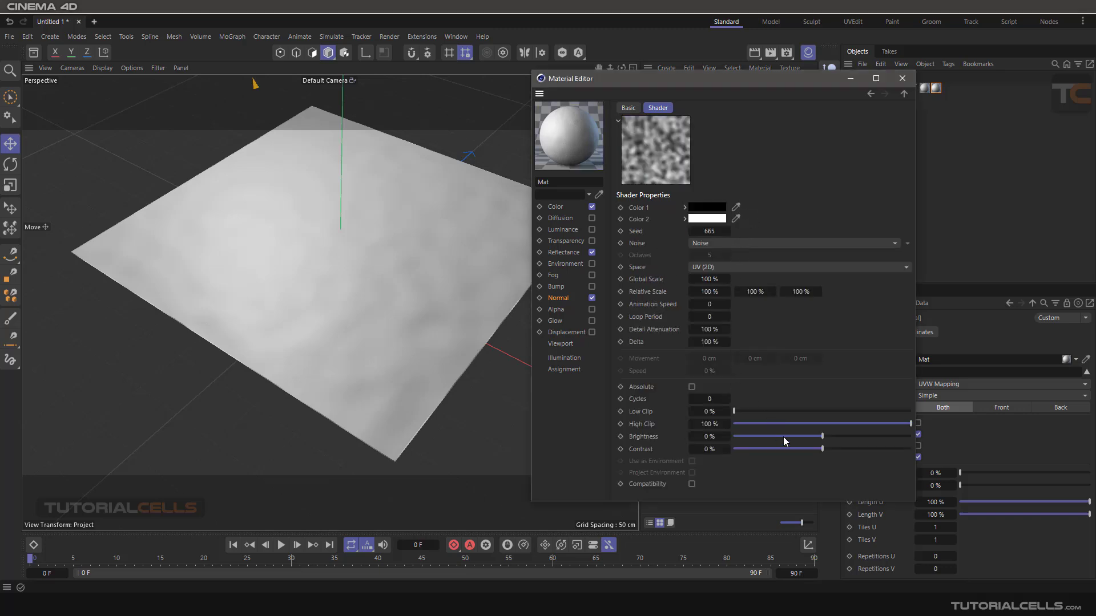
{"action": "left_click_drag", "start_coordinate": [822, 450], "coordinate": [868, 450]}
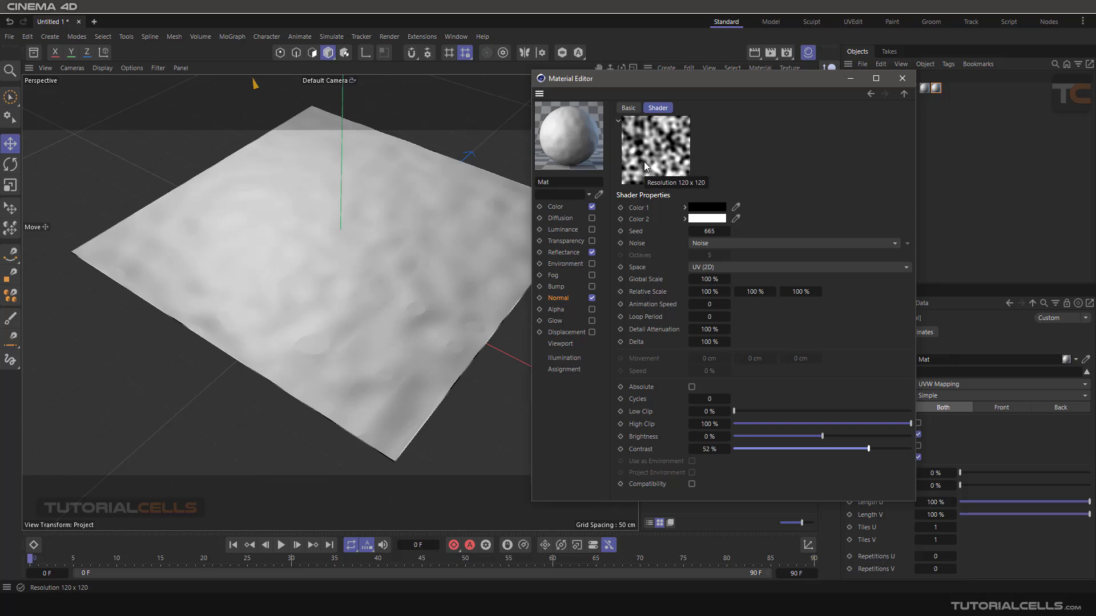
{"action": "left_click", "coordinate": [731, 244]}
{"action": "left_click", "coordinate": [728, 254]}
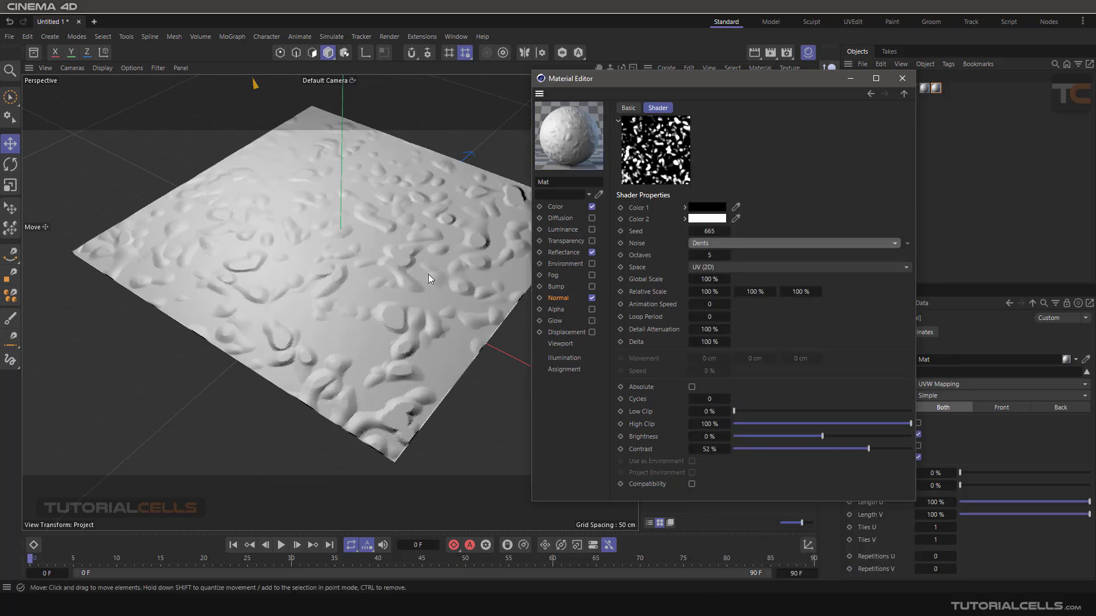
Move the light to another position above the plane to check how the relief shades.
{"action": "left_click_drag", "start_coordinate": [434, 287], "coordinate": [297, 242], "text": "alt"}
{"action": "scroll", "coordinate": [275, 233], "scroll_direction": "down", "scroll_amount": 5}
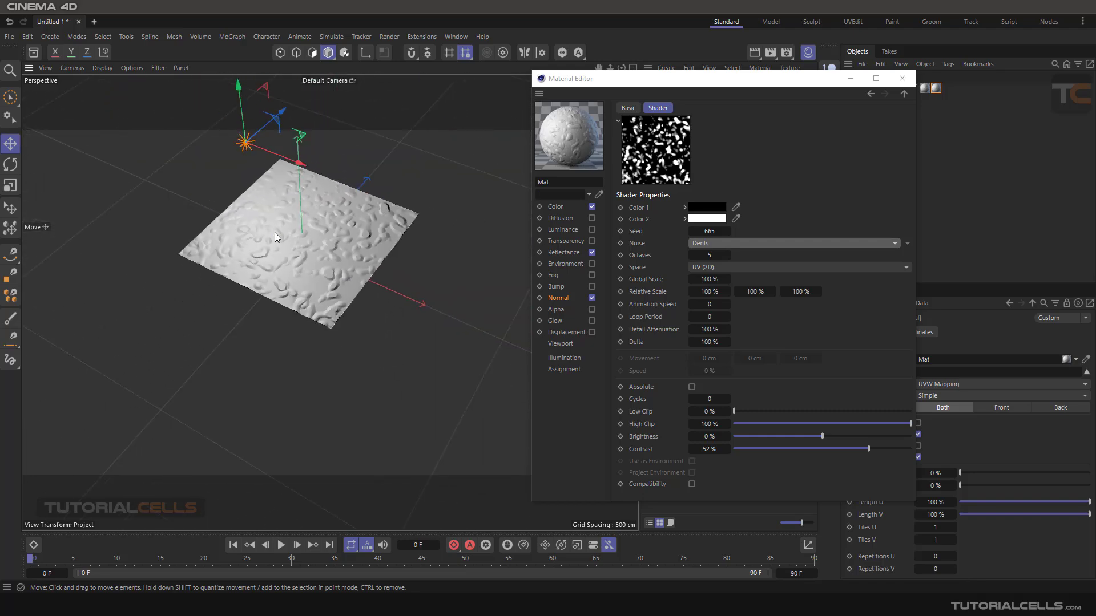
{"action": "mouse_move", "coordinate": [302, 177]}
{"action": "left_mouse_down"}
{"action": "mouse_move", "coordinate": [465, 224]}
{"action": "mouse_move", "coordinate": [87, 138]}
{"action": "mouse_move", "coordinate": [262, 194]}
{"action": "mouse_move", "coordinate": [257, 205]}
{"action": "mouse_move", "coordinate": [363, 265]}
{"action": "left_mouse_up"}
{"action": "scroll", "coordinate": [363, 265], "scroll_direction": "up", "scroll_amount": 3}
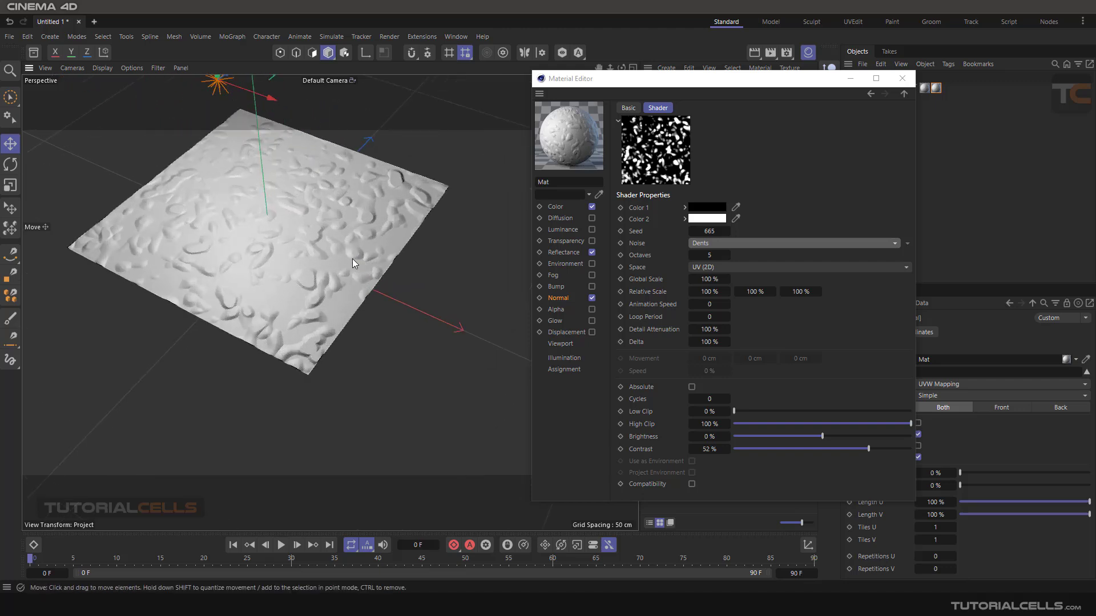
{"action": "middle_click_drag", "start_coordinate": [354, 243], "coordinate": [413, 280], "text": "alt"}
Clear the Normalizer from the Mat material's Normal channel and load the image xxxxxxx.jpg as its texture.
{"action": "left_click", "coordinate": [558, 298]}
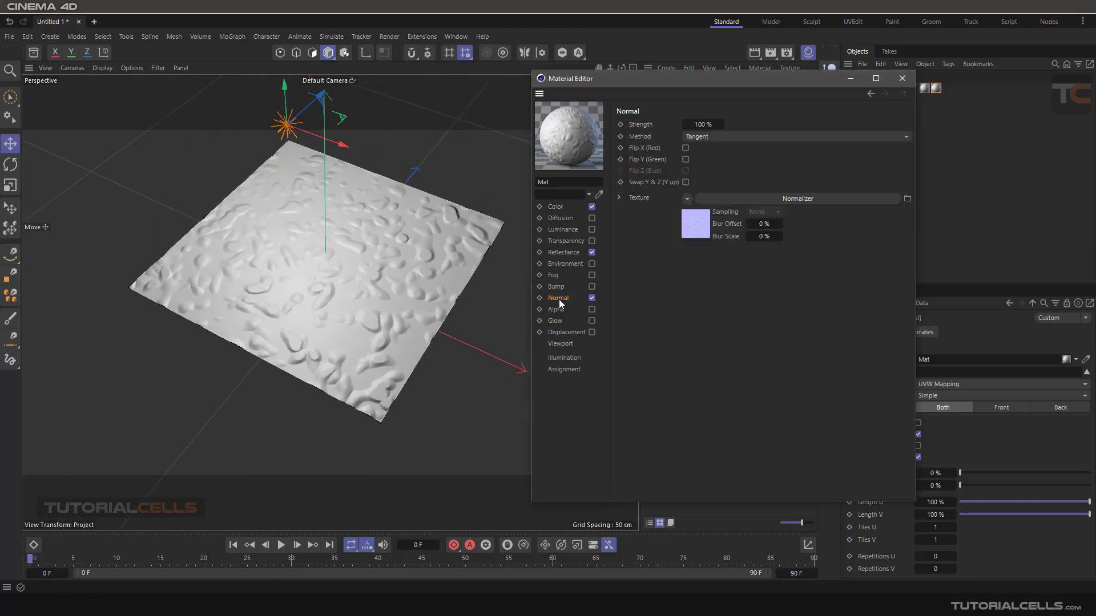
{"action": "left_click", "coordinate": [686, 198]}
{"action": "left_click", "coordinate": [701, 233]}
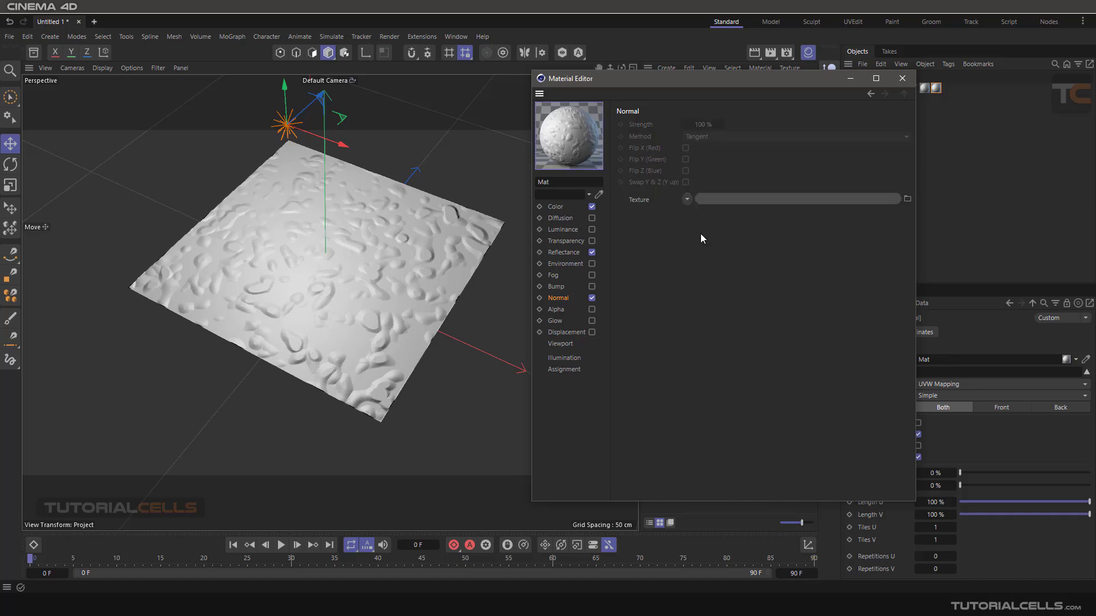
{"action": "left_click", "coordinate": [686, 198]}
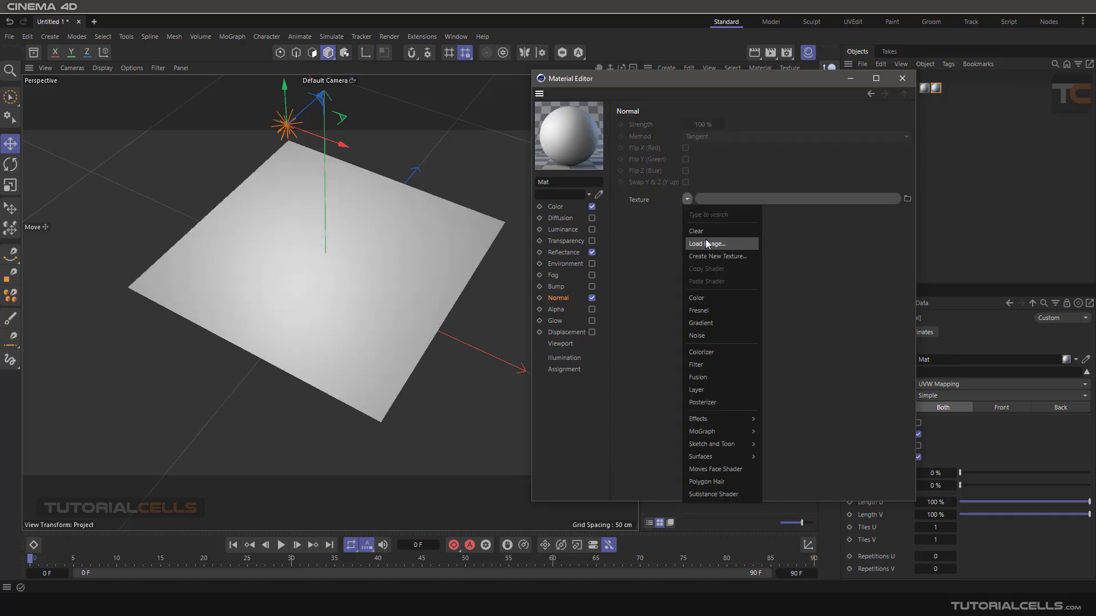
{"action": "key", "text": "Escape"}
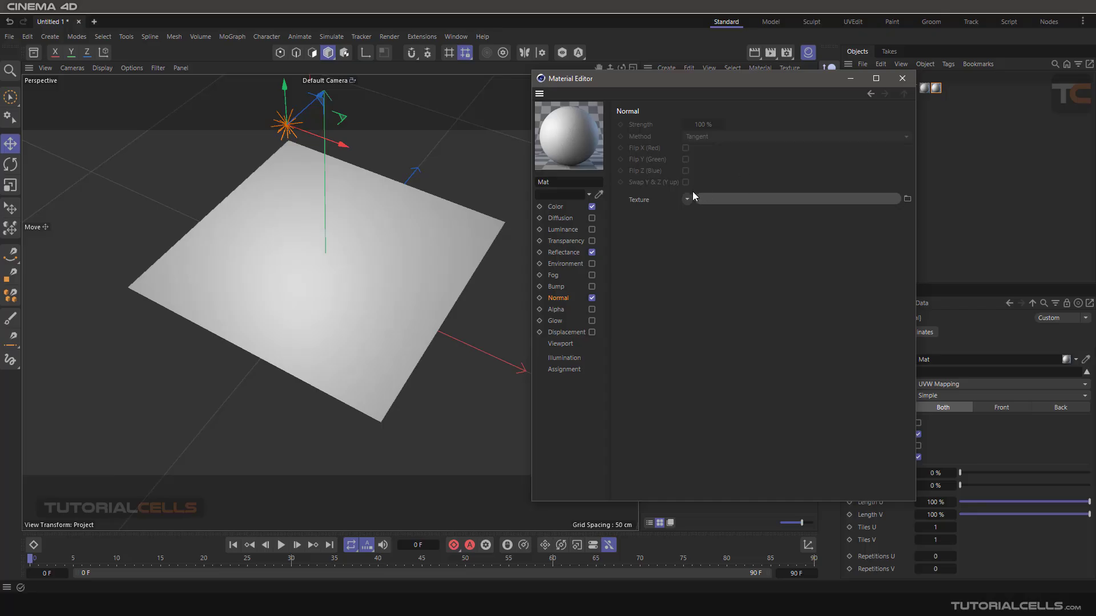
{"action": "left_click", "coordinate": [688, 198]}
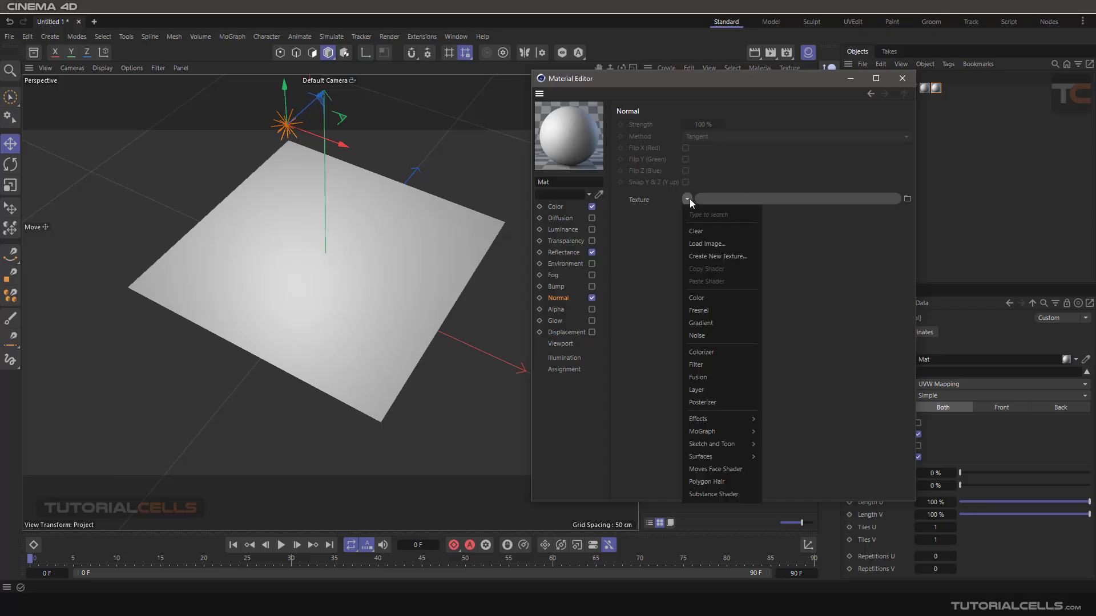
{"action": "left_click", "coordinate": [706, 244]}
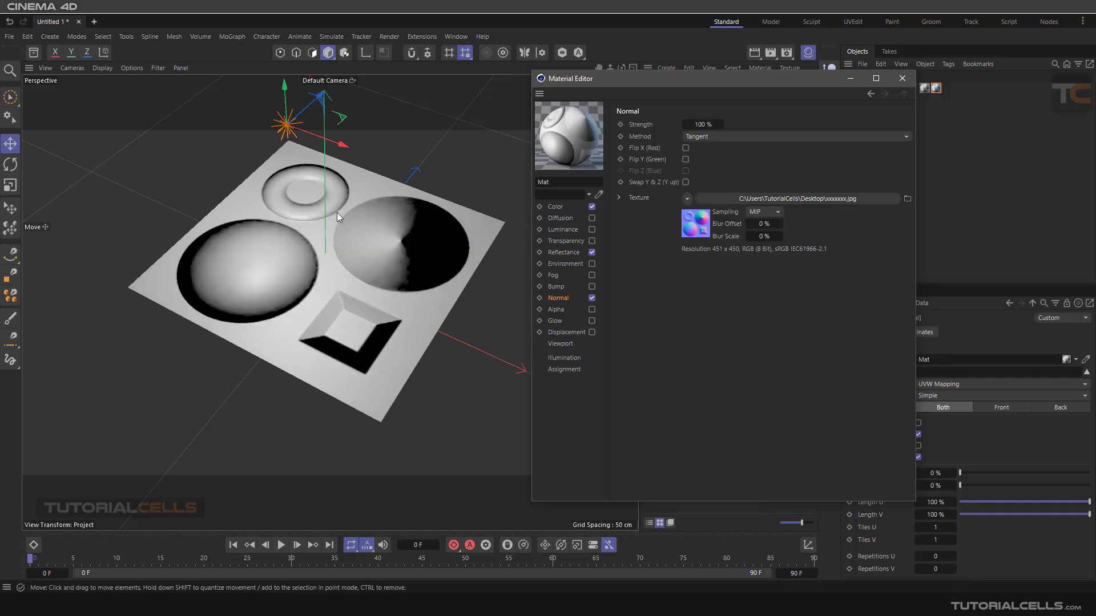
Lower the light close to the plane's surface, near the ring shape of the normal map.
{"action": "mouse_move", "coordinate": [399, 255]}
{"action": "left_mouse_down", "text": "alt"}
{"action": "mouse_move", "coordinate": [389, 177]}
{"action": "mouse_move", "coordinate": [379, 204]}
{"action": "mouse_move", "coordinate": [392, 241]}
{"action": "left_mouse_up", "text": "alt"}
{"action": "scroll", "coordinate": [378, 226], "scroll_direction": "down", "scroll_amount": 3}
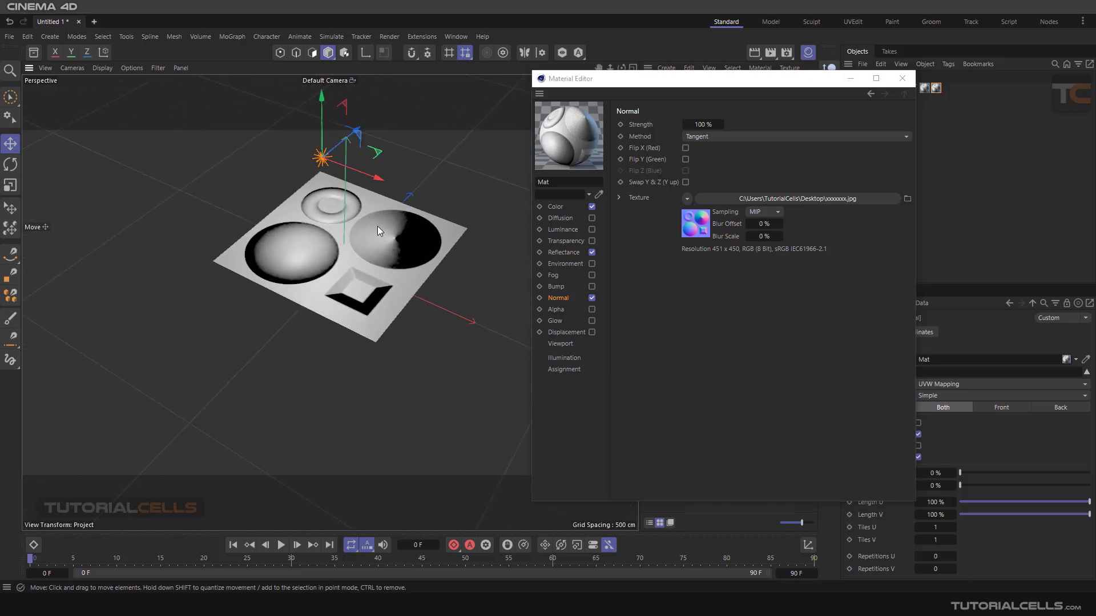
{"action": "left_click_drag", "start_coordinate": [381, 175], "coordinate": [365, 208]}
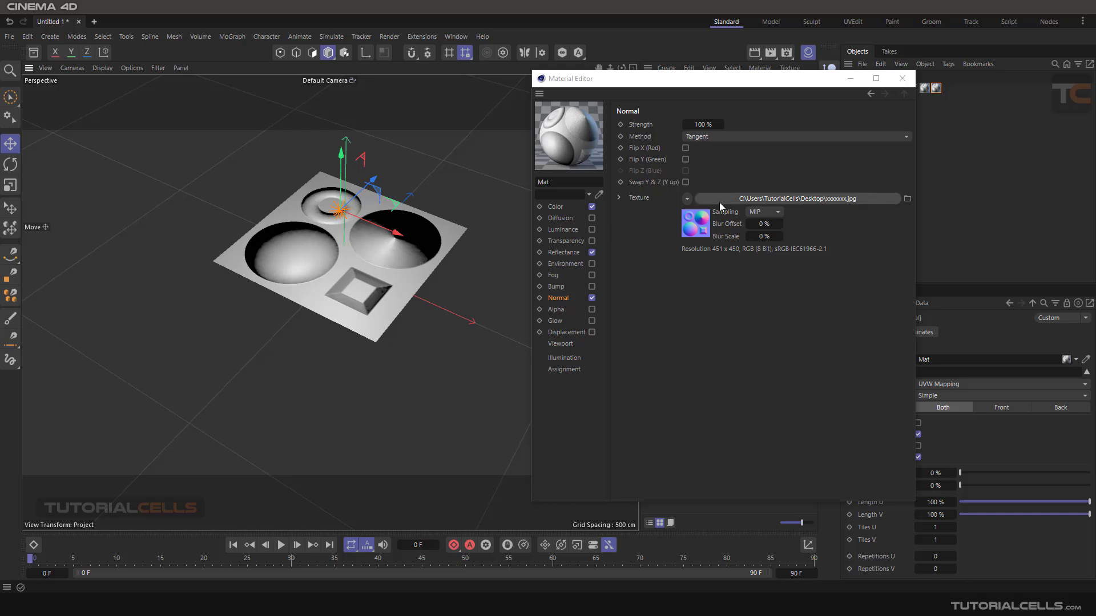
{"action": "left_click_drag", "start_coordinate": [399, 234], "coordinate": [390, 229]}
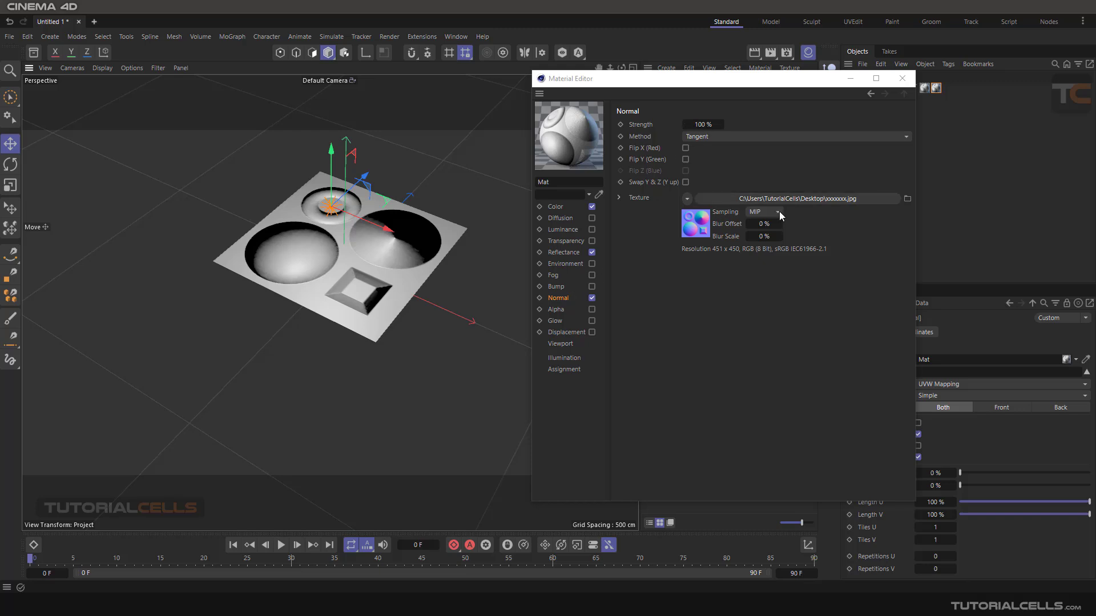
Try the Object and World methods for the Normal channel and return it to Tangent.
{"action": "left_click", "coordinate": [718, 135]}
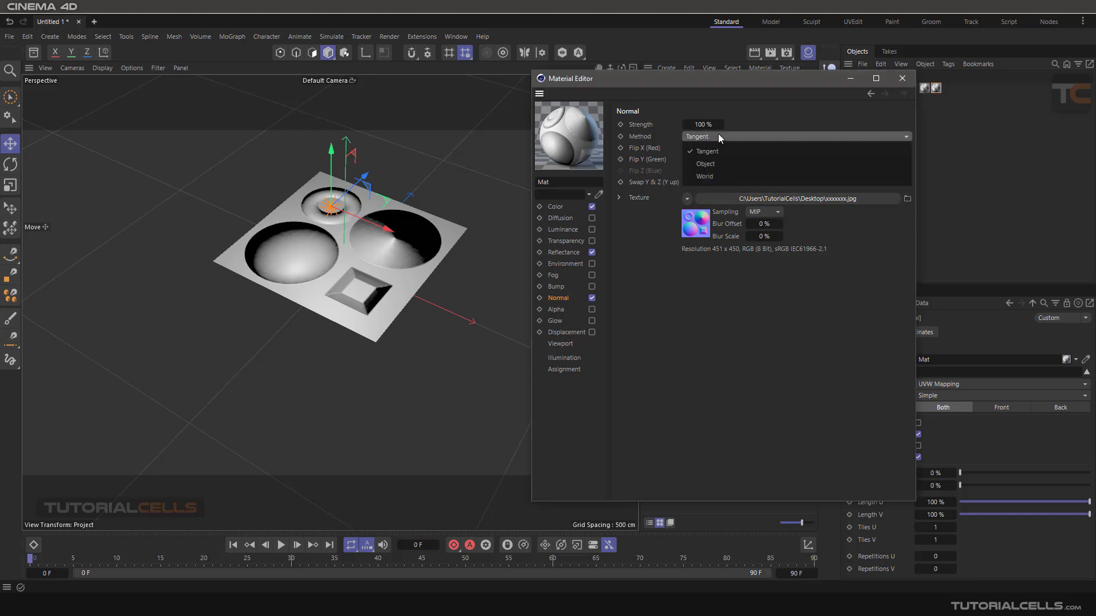
{"action": "left_click", "coordinate": [722, 166]}
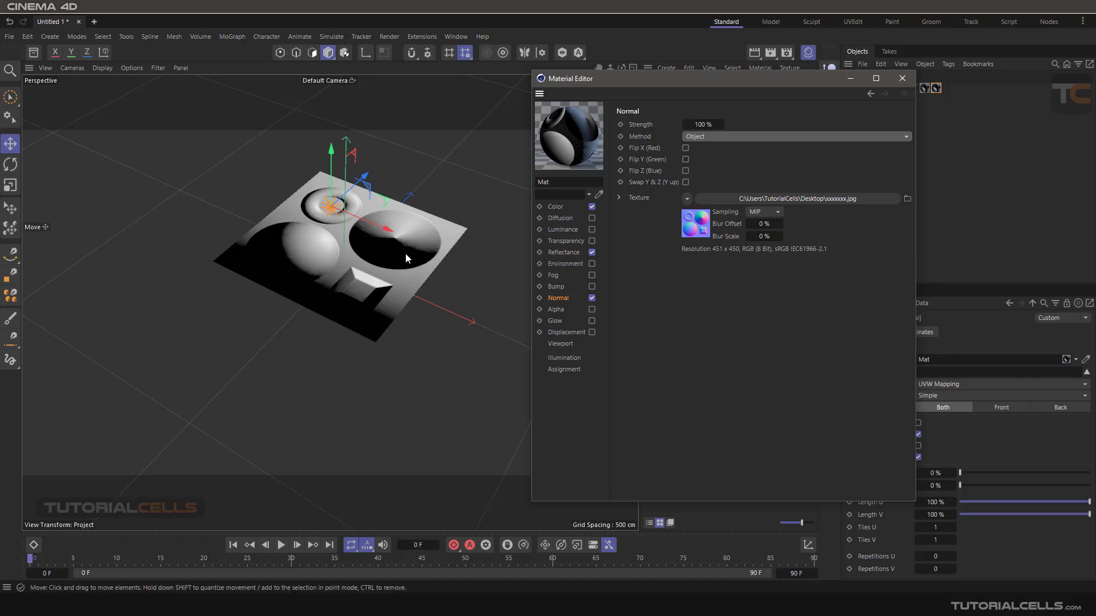
{"action": "left_click", "coordinate": [712, 137]}
{"action": "left_click", "coordinate": [708, 172]}
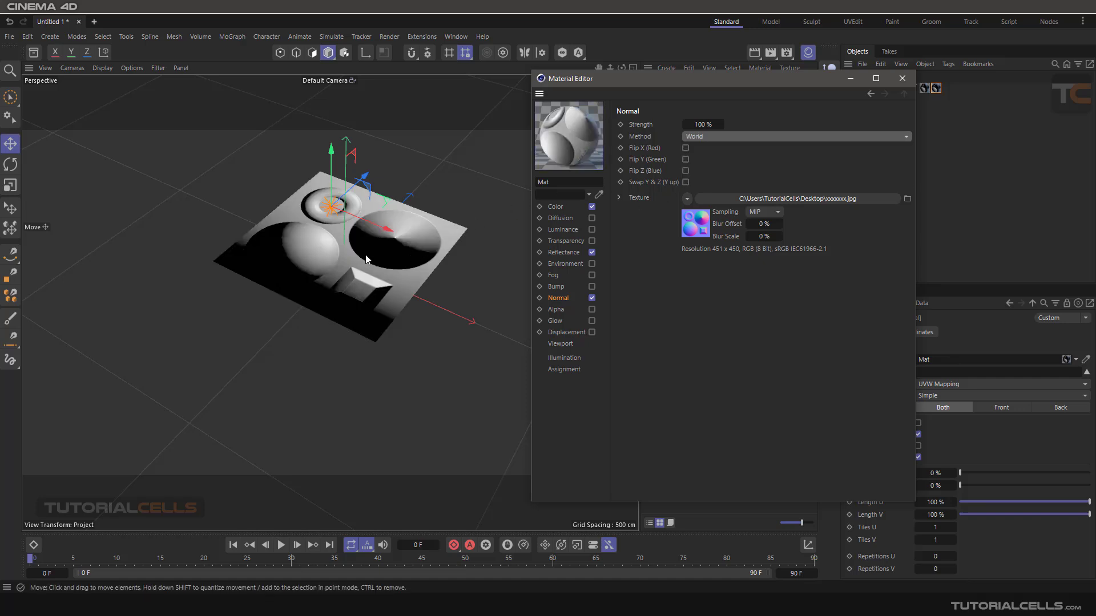
{"action": "left_click", "coordinate": [694, 136]}
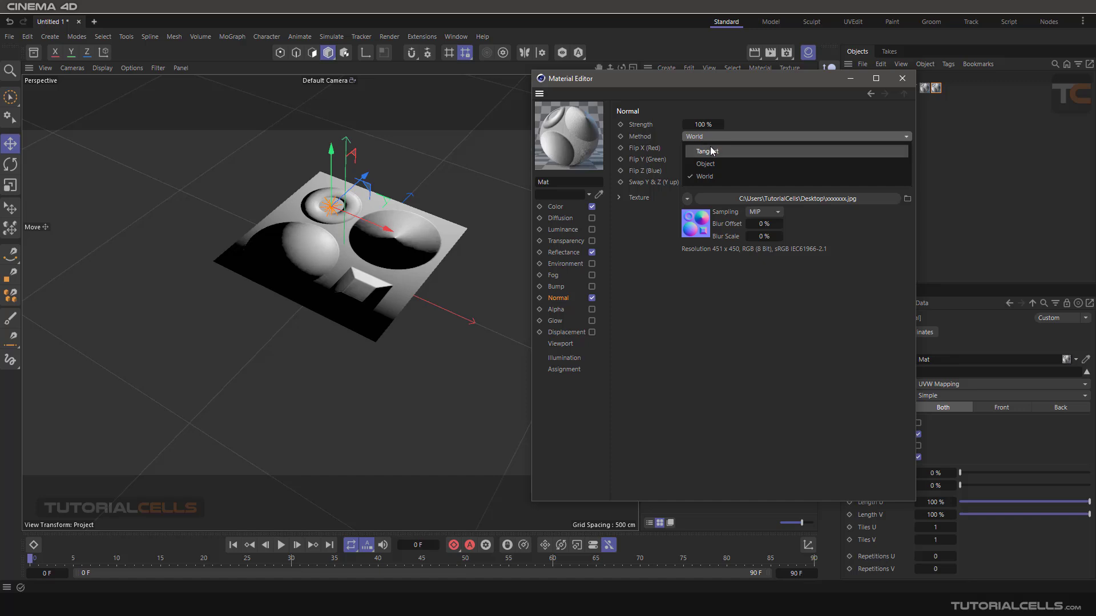
{"action": "left_click", "coordinate": [702, 147]}
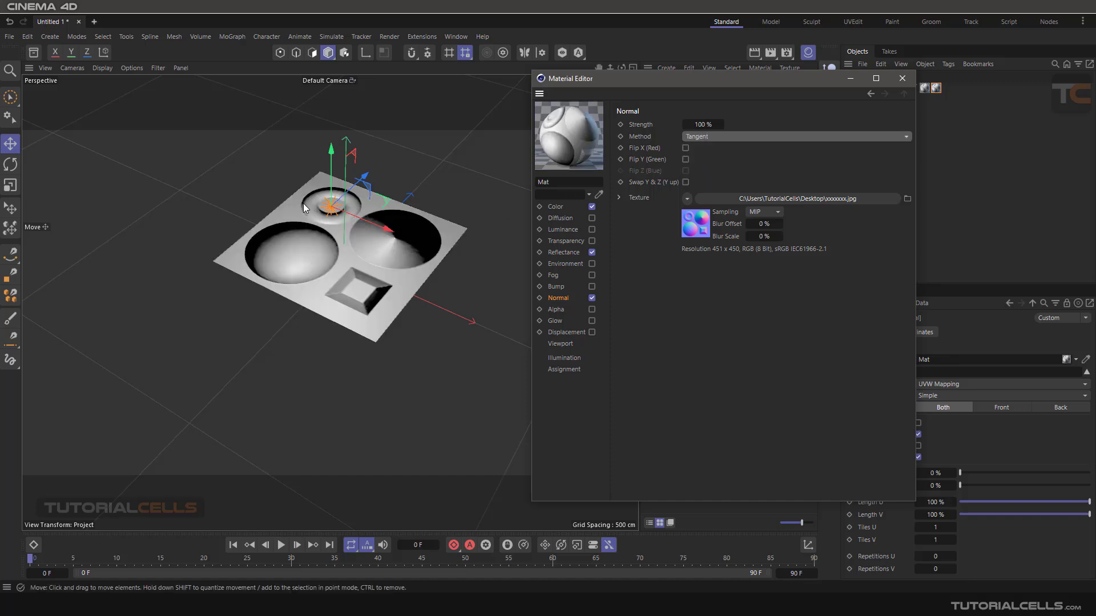
Move the light higher above the plane and try Flip X (Red) on the normal map.
{"action": "mouse_move", "coordinate": [385, 200]}
{"action": "left_mouse_down"}
{"action": "mouse_move", "coordinate": [381, 181]}
{"action": "mouse_move", "coordinate": [449, 117]}
{"action": "mouse_move", "coordinate": [478, 185]}
{"action": "mouse_move", "coordinate": [331, 190]}
{"action": "mouse_move", "coordinate": [306, 111]}
{"action": "mouse_move", "coordinate": [473, 171]}
{"action": "mouse_move", "coordinate": [407, 196]}
{"action": "mouse_move", "coordinate": [431, 171]}
{"action": "mouse_move", "coordinate": [413, 165]}
{"action": "left_mouse_up"}
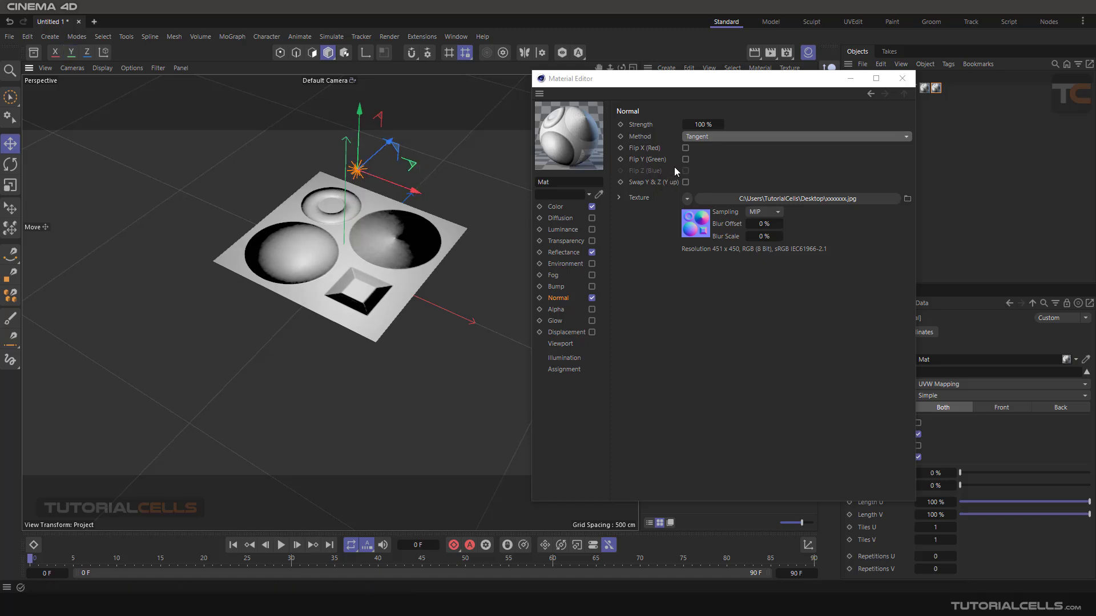
{"action": "left_click", "coordinate": [686, 149]}
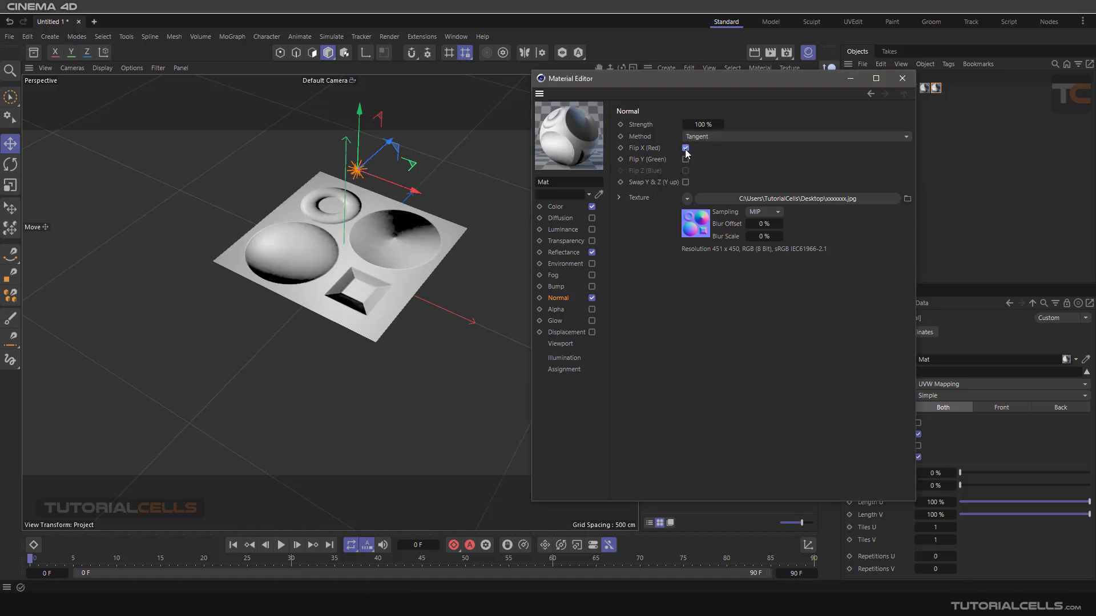
{"action": "left_click", "coordinate": [686, 149]}
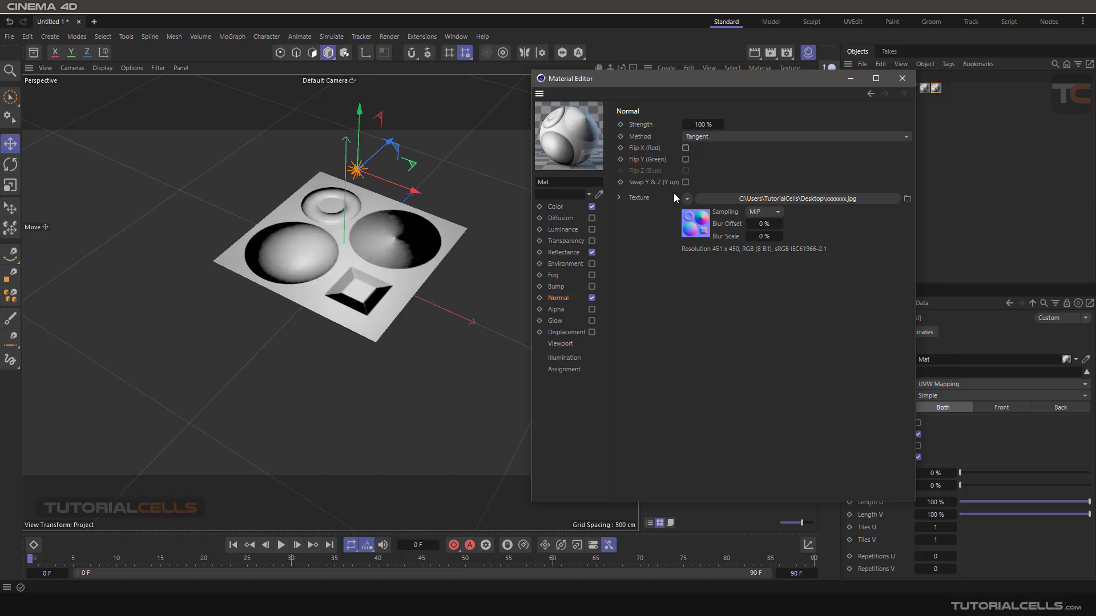
Try the Flip Y (Green) and Swap Y & Z (Y up) options on the normal map.
{"action": "left_click", "coordinate": [685, 160]}
{"action": "left_click", "coordinate": [685, 183]}
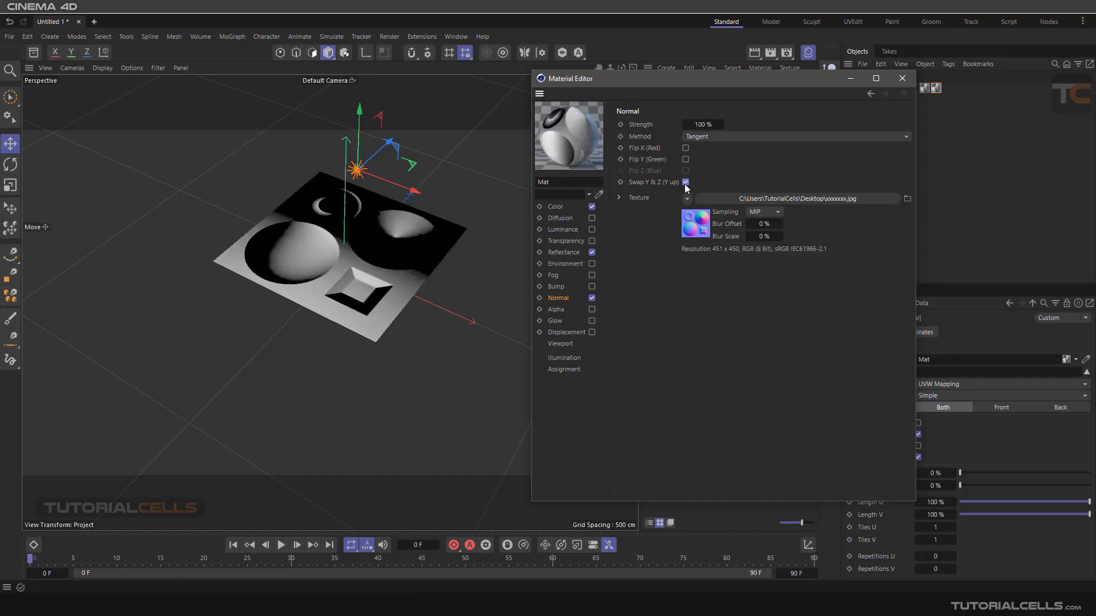
{"action": "left_click", "coordinate": [685, 183]}
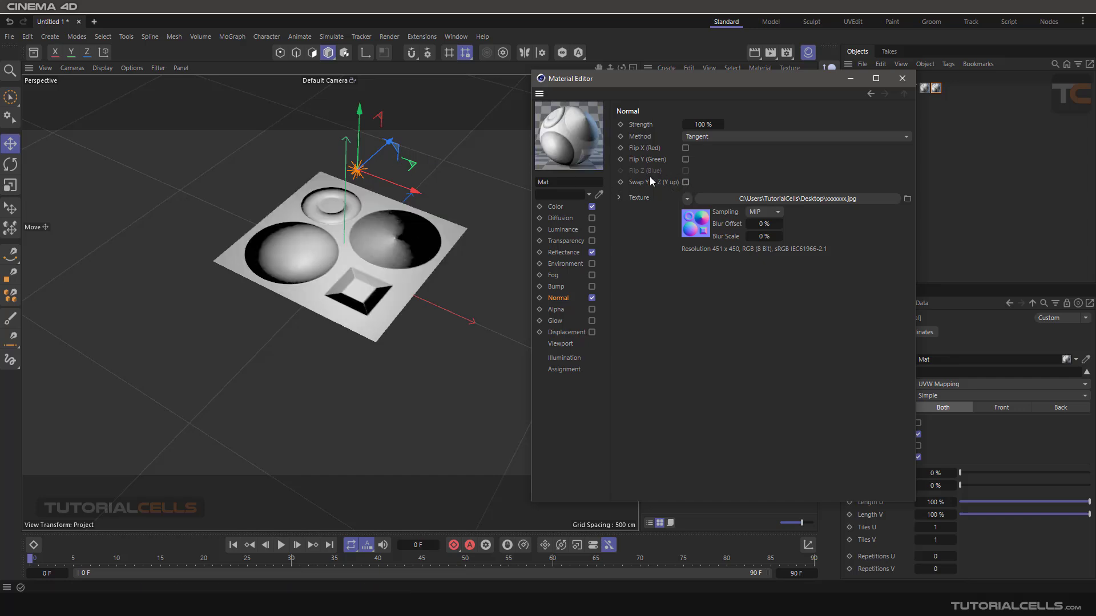
{"action": "left_click", "coordinate": [686, 183]}
{"action": "left_click", "coordinate": [685, 183]}
Lower the light toward the plane while Flip Y (Green) is enabled, and disable that flip again.
{"action": "left_click", "coordinate": [688, 160]}
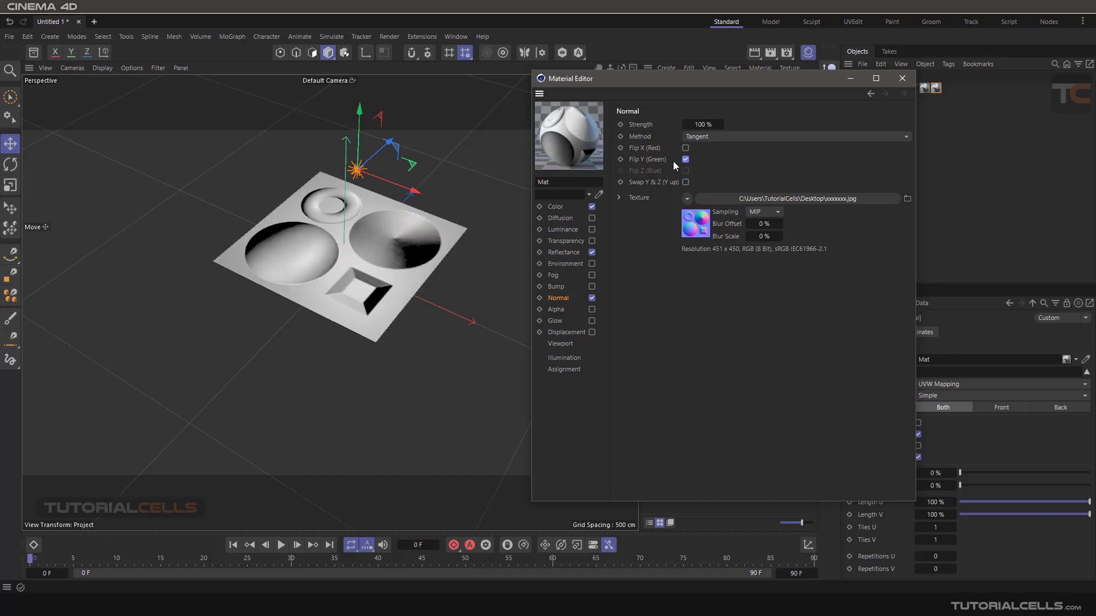
{"action": "mouse_move", "coordinate": [411, 165]}
{"action": "left_mouse_down"}
{"action": "mouse_move", "coordinate": [411, 125]}
{"action": "mouse_move", "coordinate": [429, 234]}
{"action": "mouse_move", "coordinate": [289, 171]}
{"action": "mouse_move", "coordinate": [412, 176]}
{"action": "mouse_move", "coordinate": [411, 187]}
{"action": "left_mouse_up"}
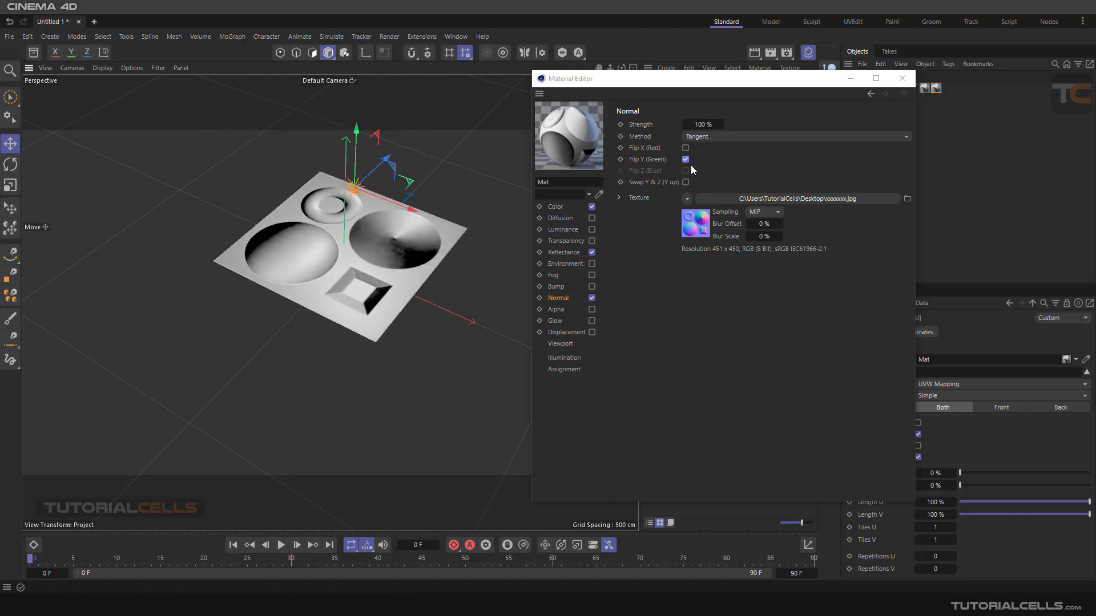
{"action": "left_click", "coordinate": [686, 160]}
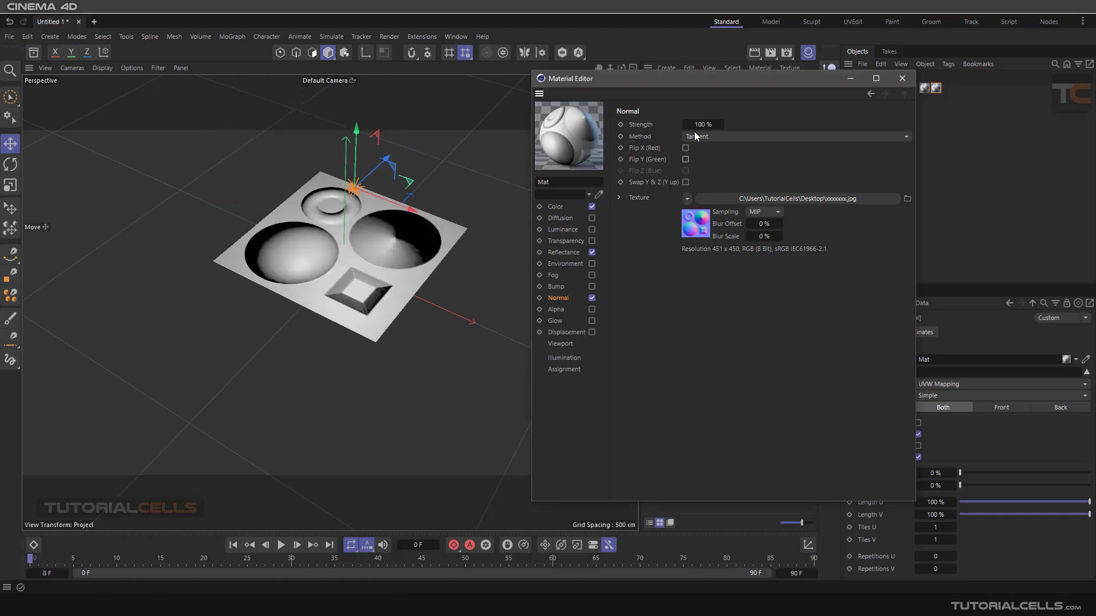
Reduce the Normal channel's strength to 41%.
{"action": "left_click_drag", "start_coordinate": [700, 125], "coordinate": [666, 124]}
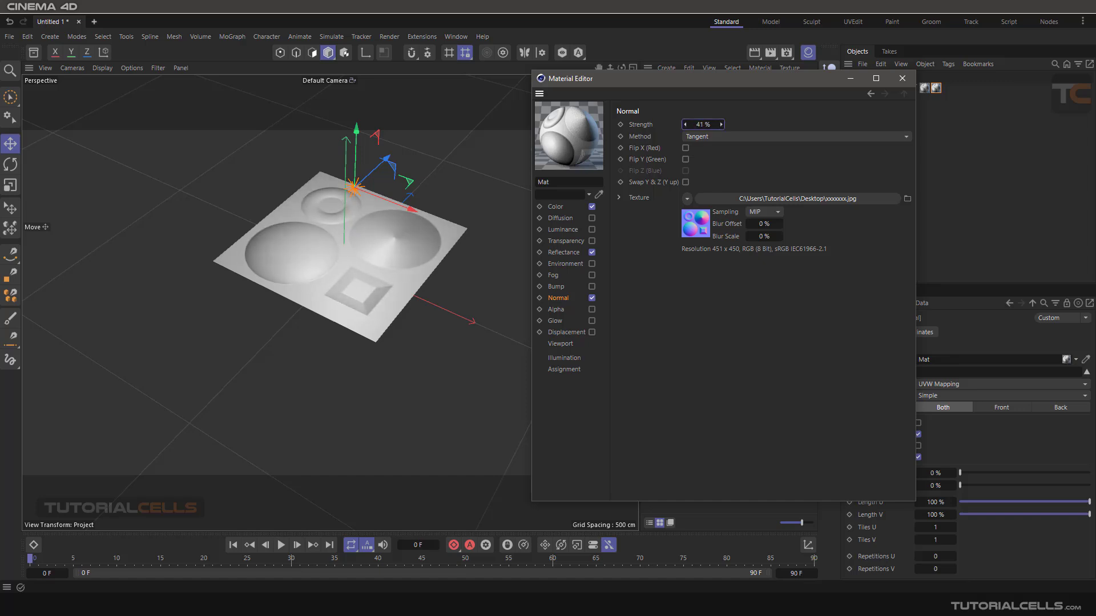
Move the light across the plane to above the large round dome to shift the shading on the normal-mapped relief.
{"action": "mouse_move", "coordinate": [413, 178]}
{"action": "left_mouse_down"}
{"action": "mouse_move", "coordinate": [315, 200]}
{"action": "mouse_move", "coordinate": [473, 229]}
{"action": "mouse_move", "coordinate": [343, 175]}
{"action": "mouse_move", "coordinate": [391, 259]}
{"action": "left_mouse_up"}
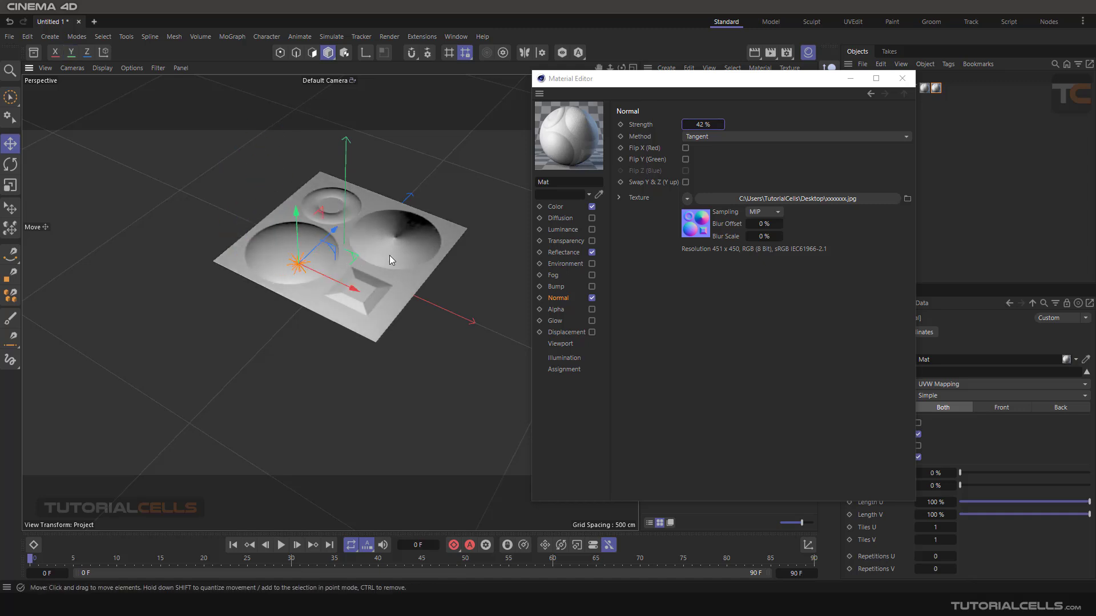
{"action": "mouse_move", "coordinate": [420, 294]}
{"action": "left_mouse_down"}
{"action": "mouse_move", "coordinate": [388, 208]}
{"action": "mouse_move", "coordinate": [394, 258]}
{"action": "left_mouse_up"}
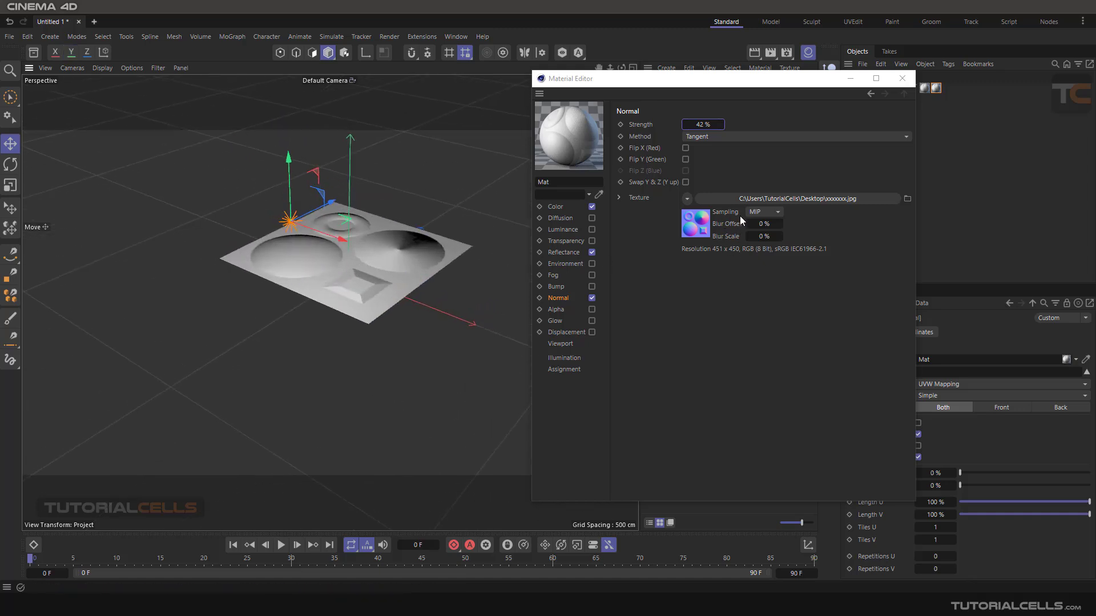
Render the normal-mapped plane in the viewport from a closer, angled view.
{"action": "left_click_drag", "start_coordinate": [350, 214], "coordinate": [352, 242], "text": "alt"}
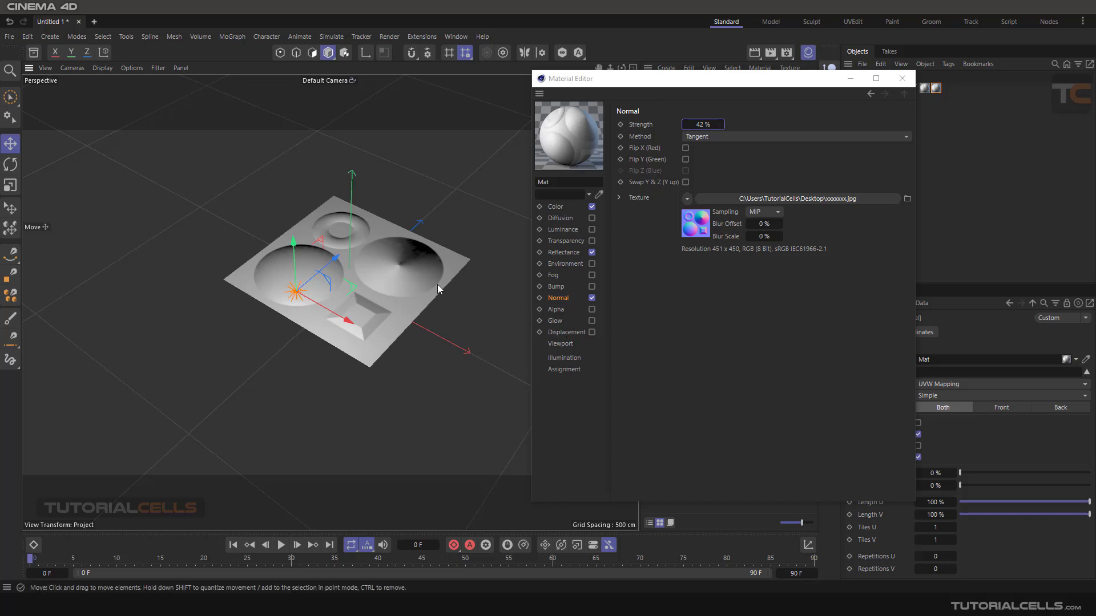
{"action": "left_click_drag", "start_coordinate": [438, 284], "coordinate": [389, 285], "text": "alt"}
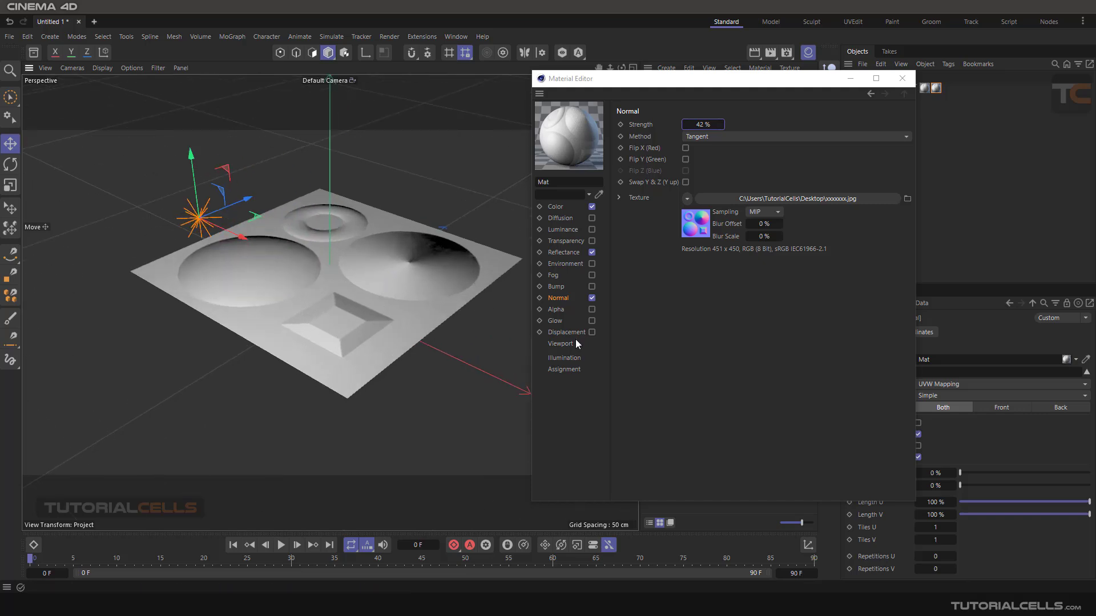
{"action": "left_click", "coordinate": [754, 52]}
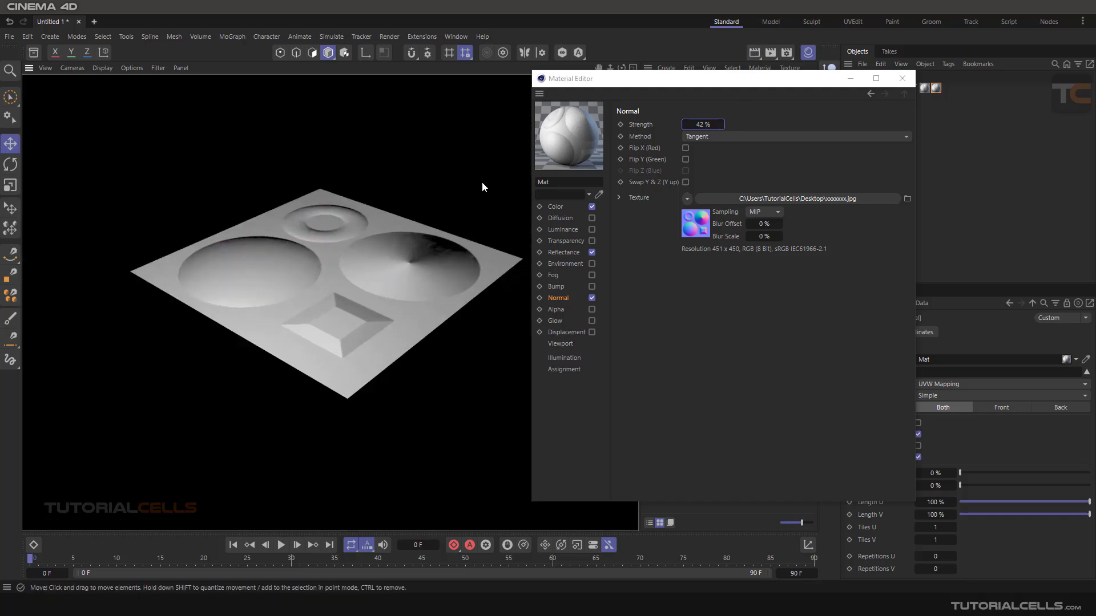
Look at the material's Displacement channel settings for comparison and return to the Normal channel.
{"action": "left_click", "coordinate": [557, 332]}
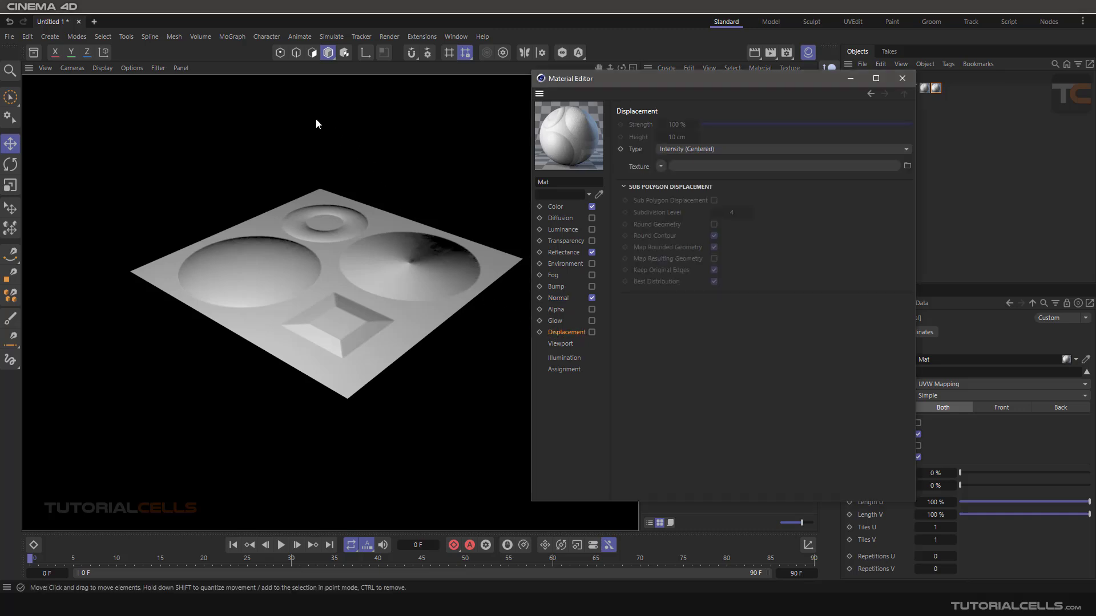
{"action": "left_click", "coordinate": [557, 298]}
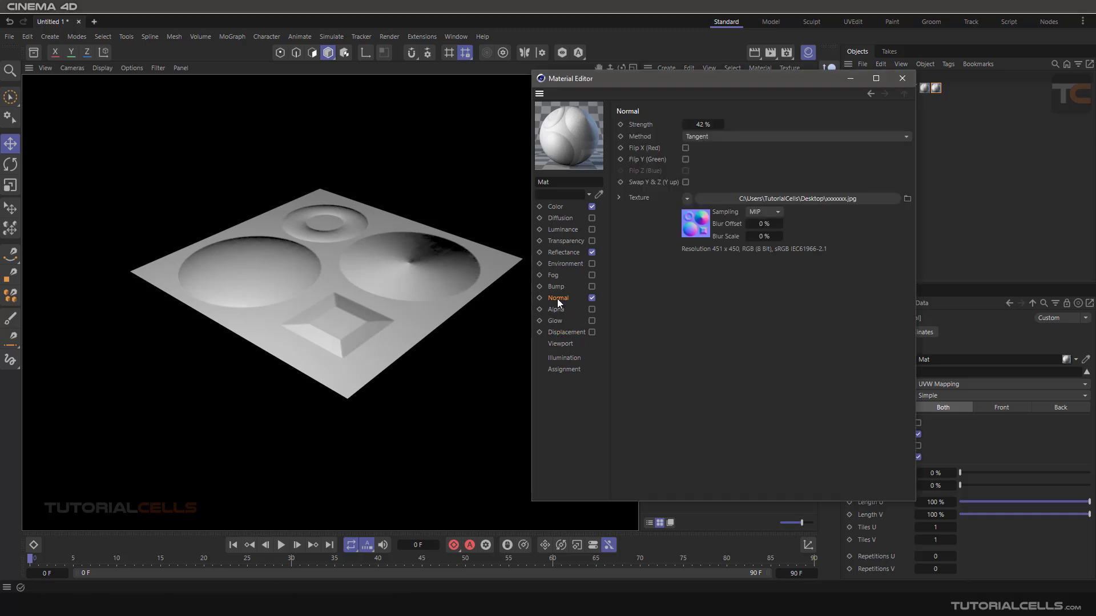
{"action": "left_click", "coordinate": [355, 275]}
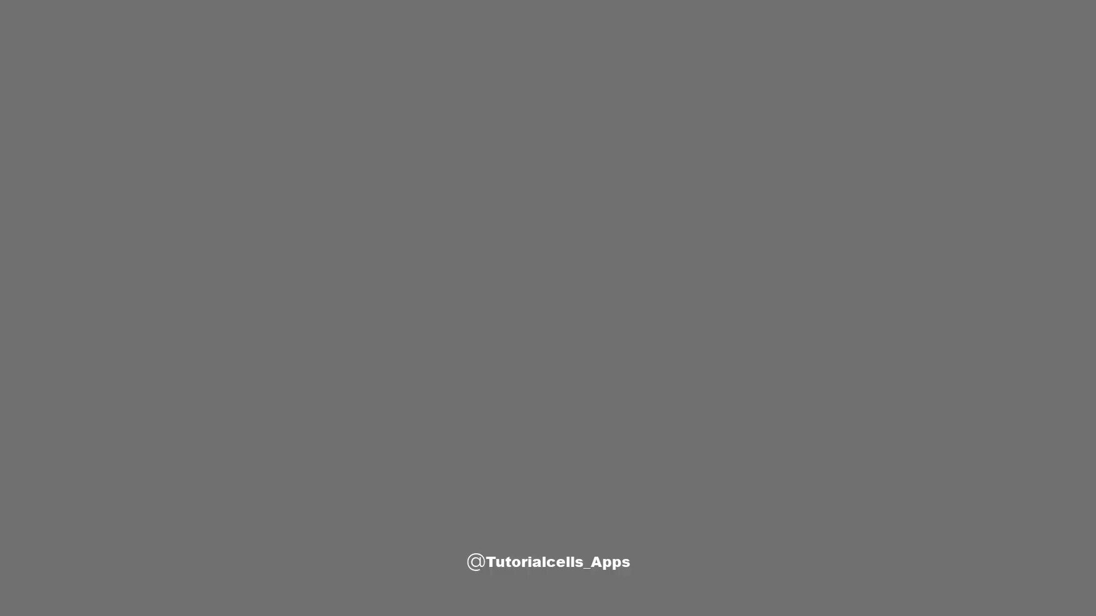